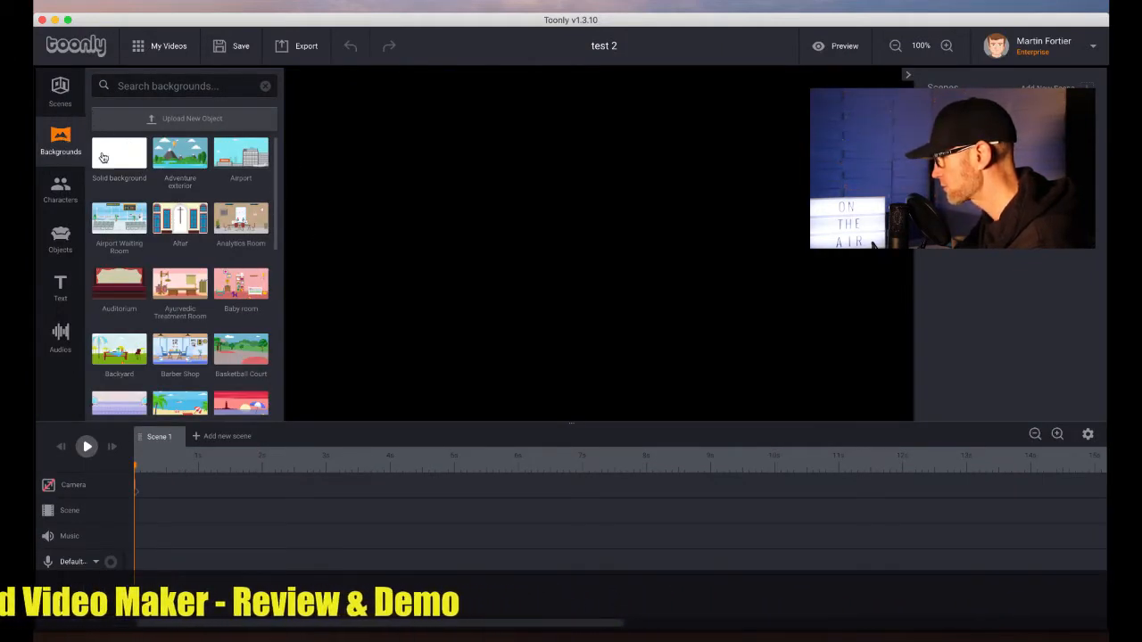
Add the Backyard background to the scene
left_click(60, 95)
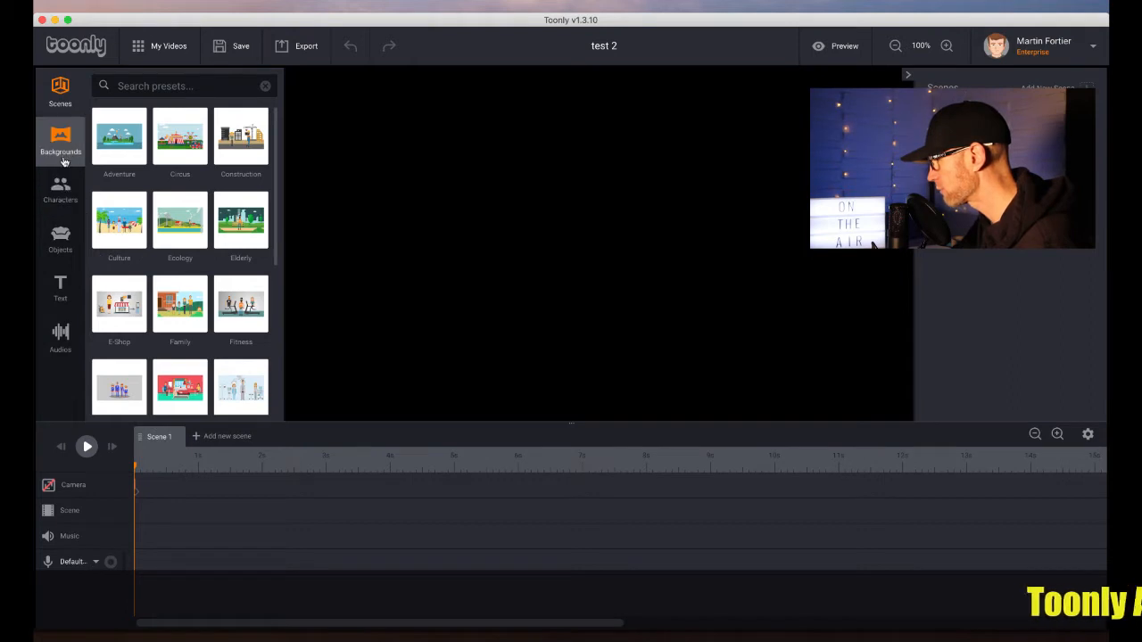
left_click(60, 146)
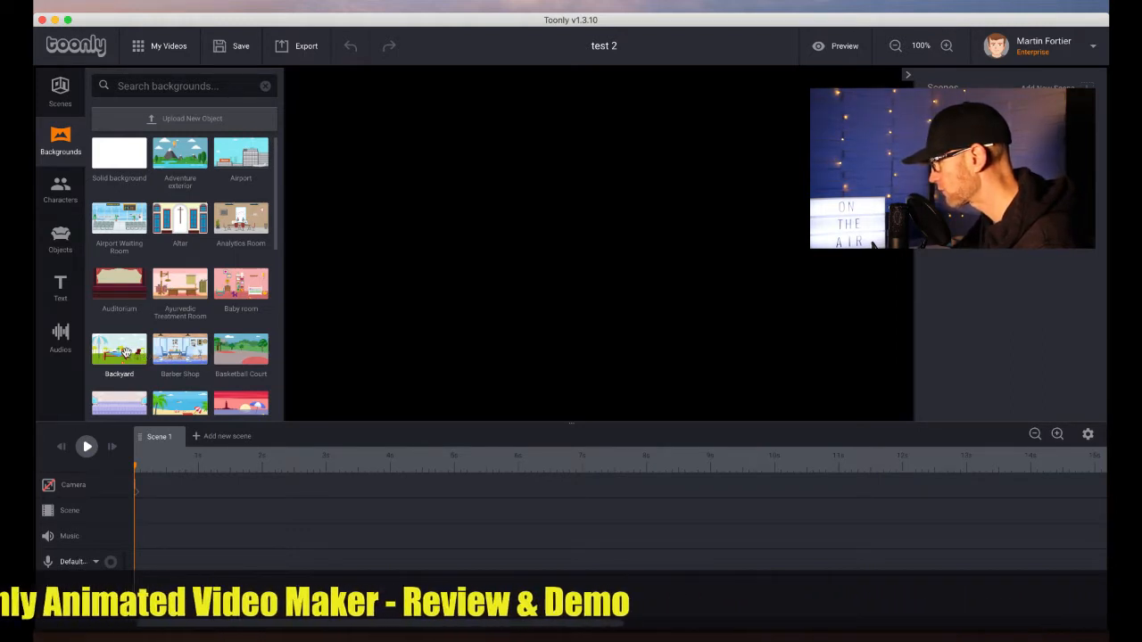
left_click_drag(126, 352, 513, 302)
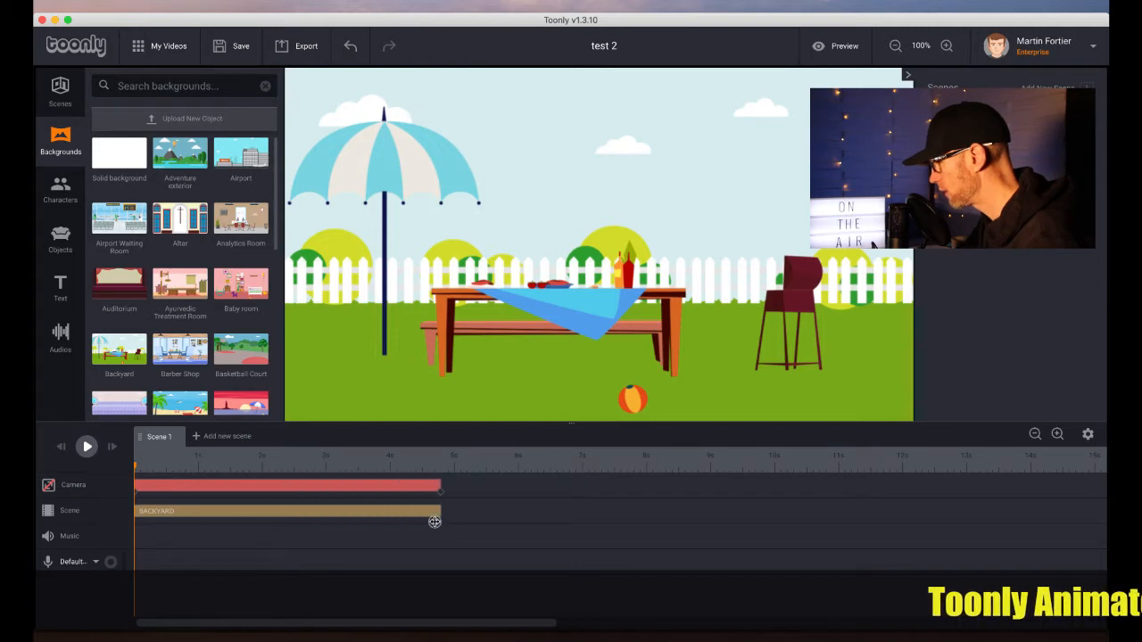
Extend the backyard scene's duration to about 8 seconds
left_click_drag(472, 519, 710, 504)
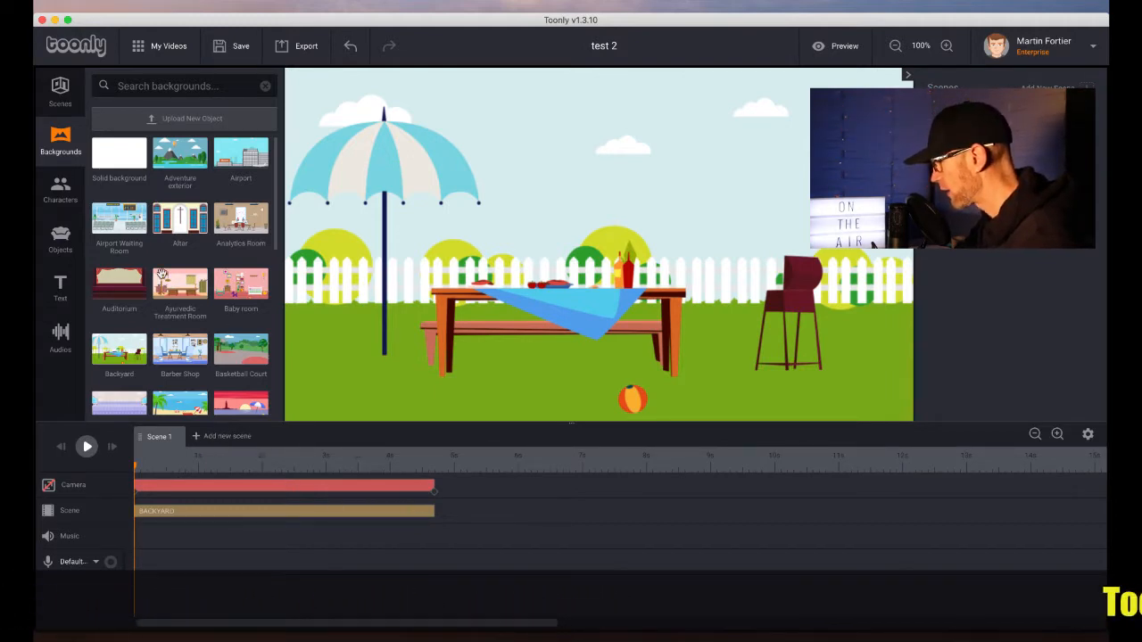
left_click_drag(434, 513, 647, 510)
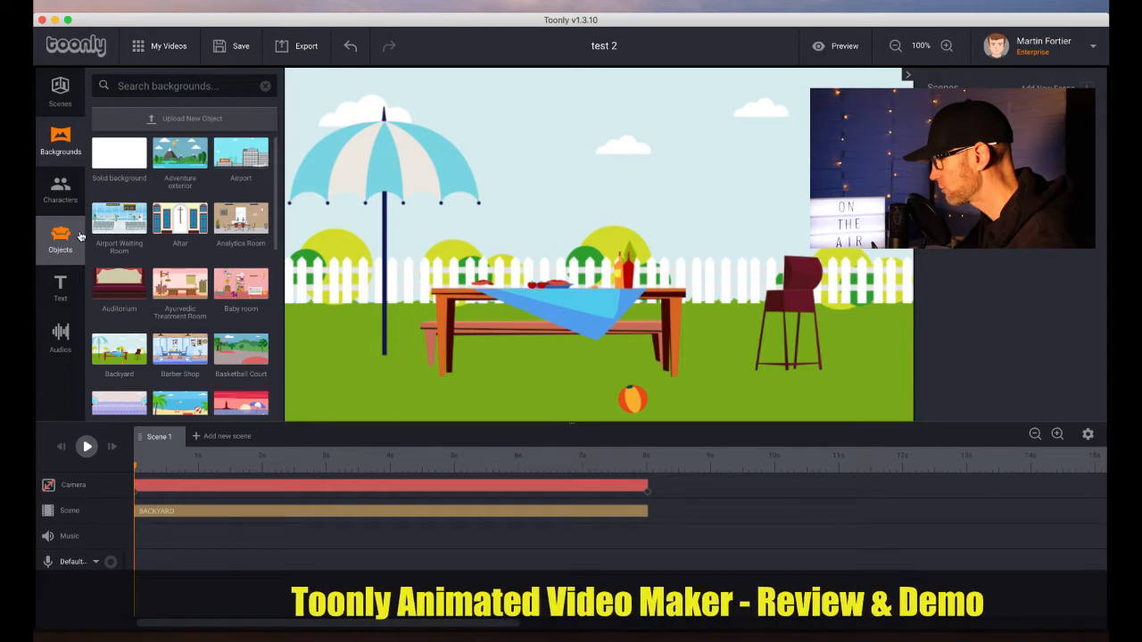
Browse the character library and place the White American Boy standing beside the chair
left_click(61, 189)
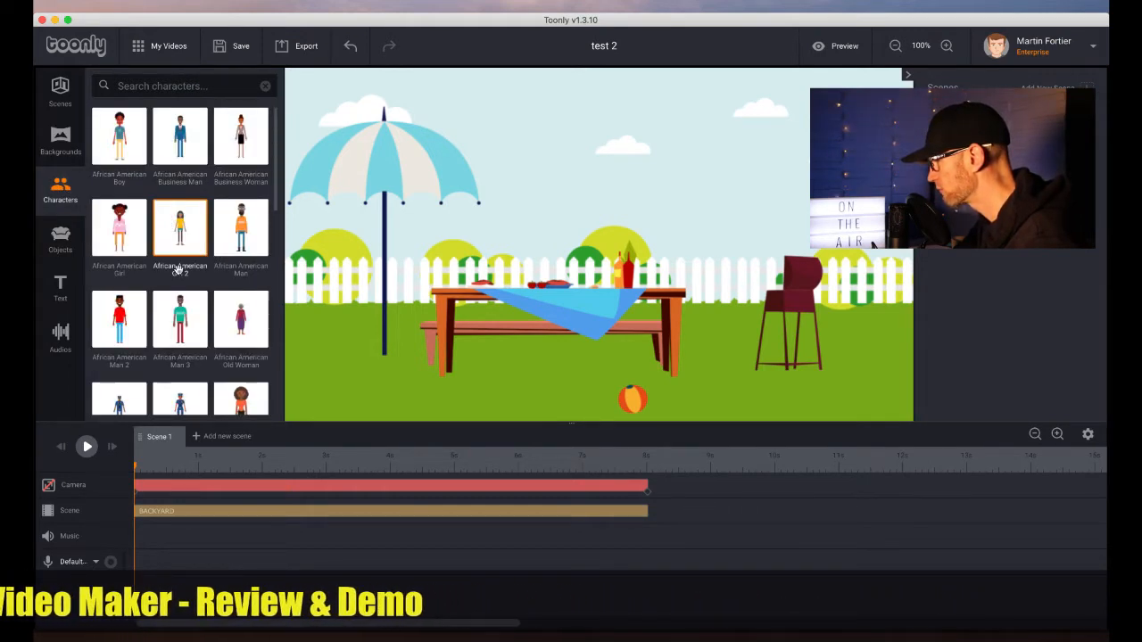
scroll(179, 269, "down", 1)
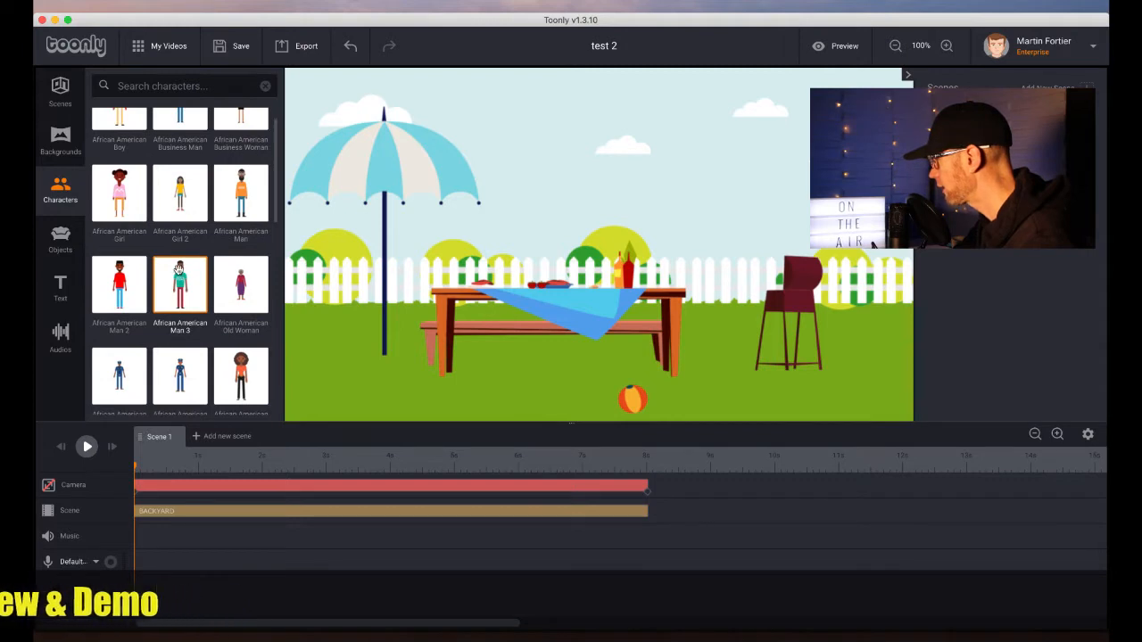
scroll(178, 270, "down", 5)
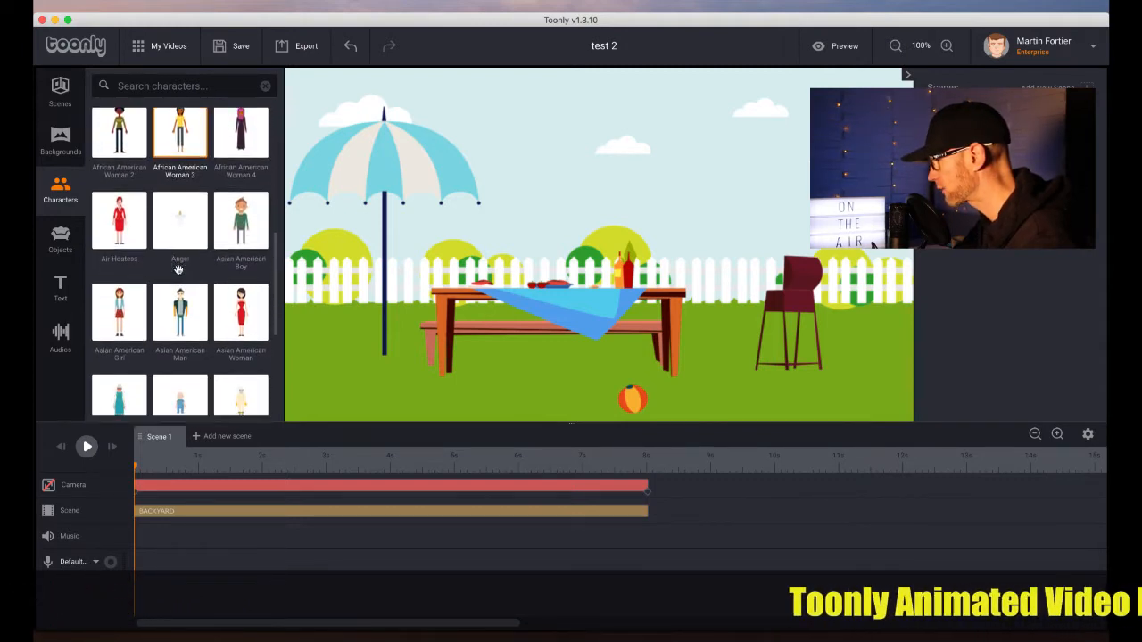
scroll(178, 274, "down", 3)
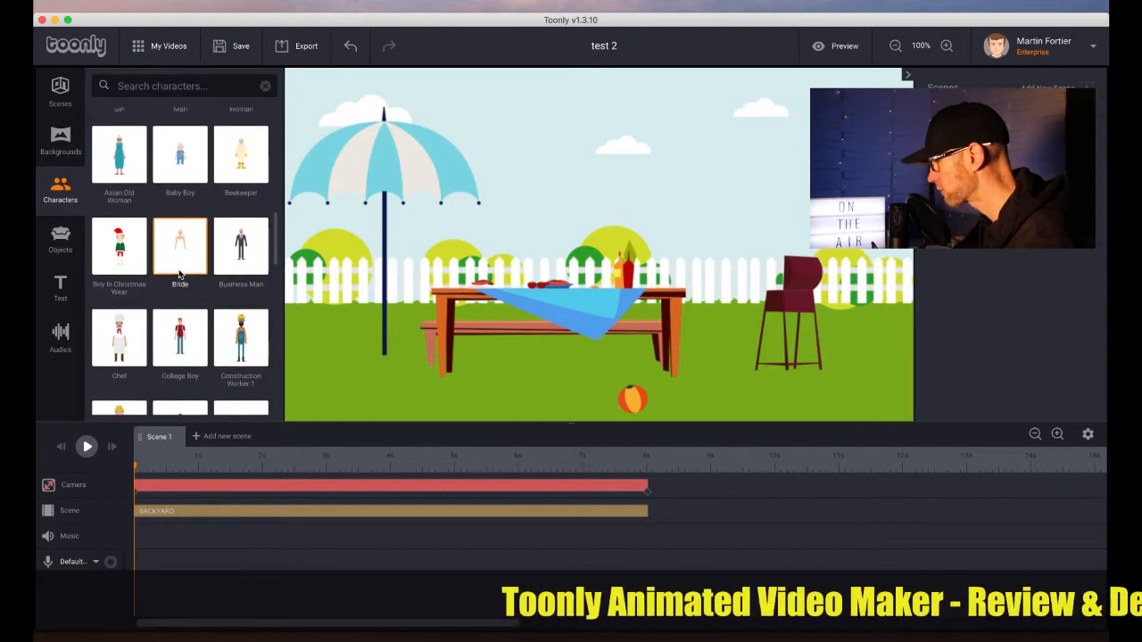
scroll(179, 274, "down", 9)
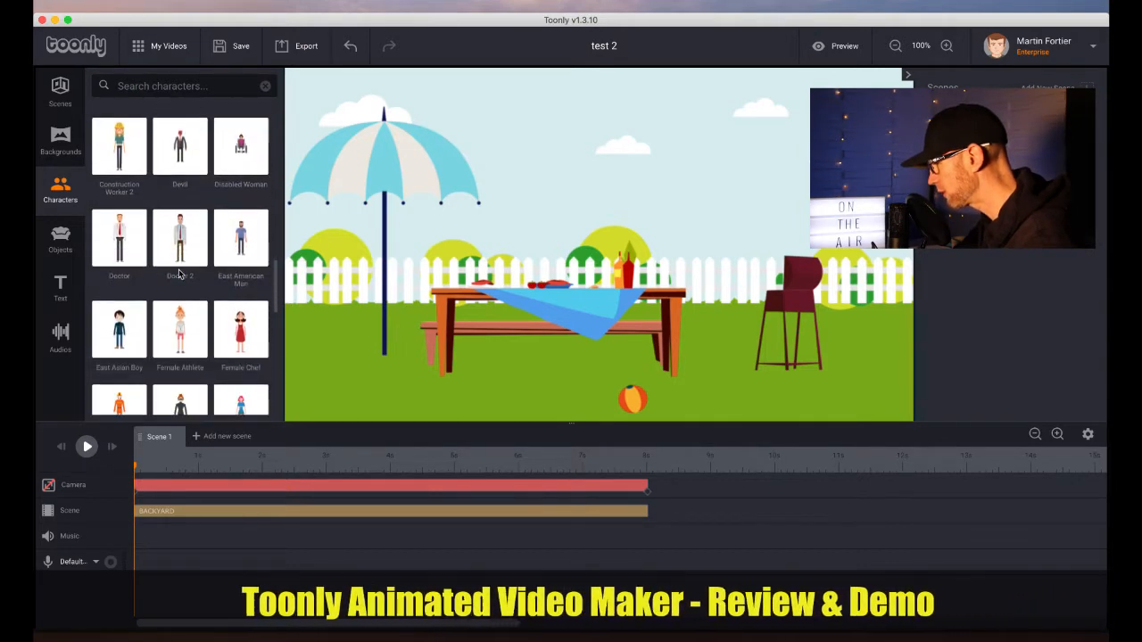
scroll(179, 274, "down", 10)
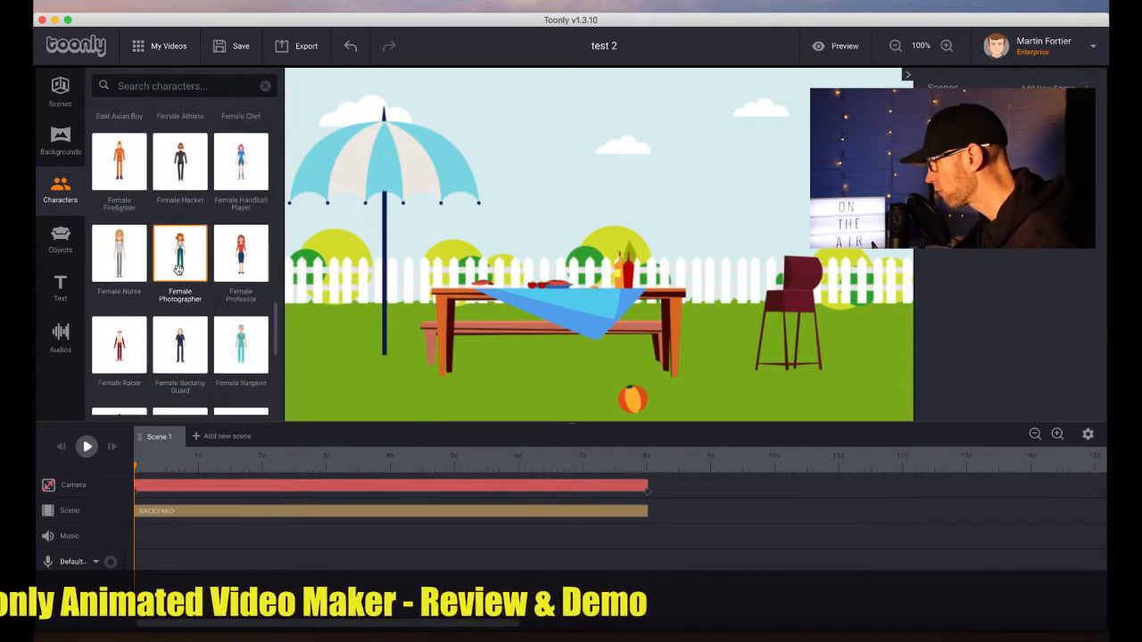
scroll(178, 272, "down", 7)
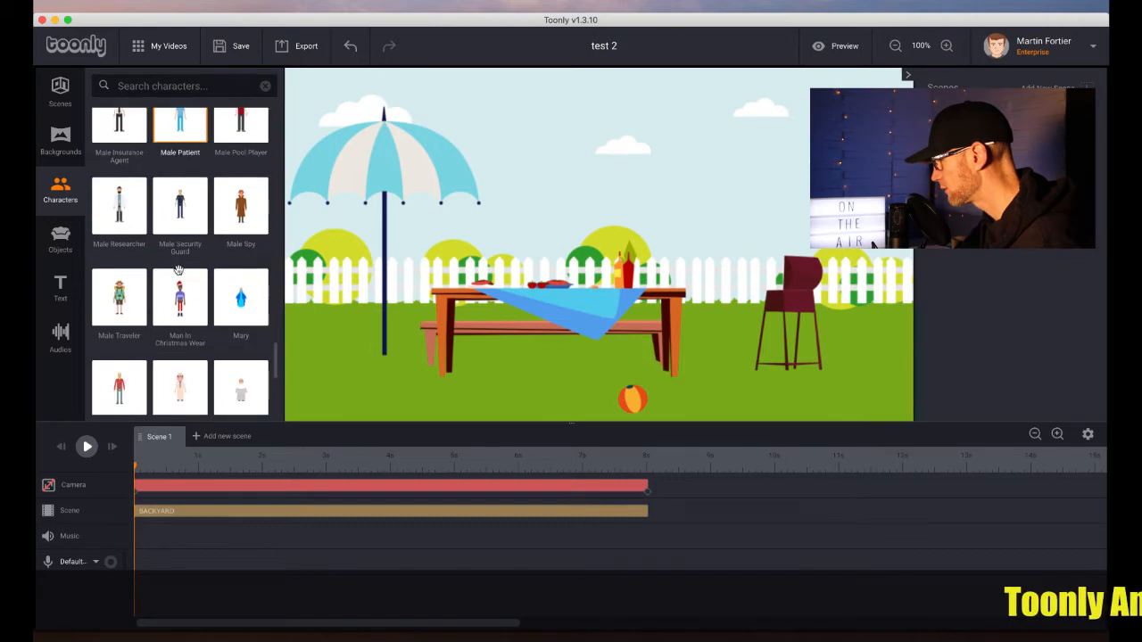
scroll(179, 274, "down", 15)
scroll(178, 269, "down", 10)
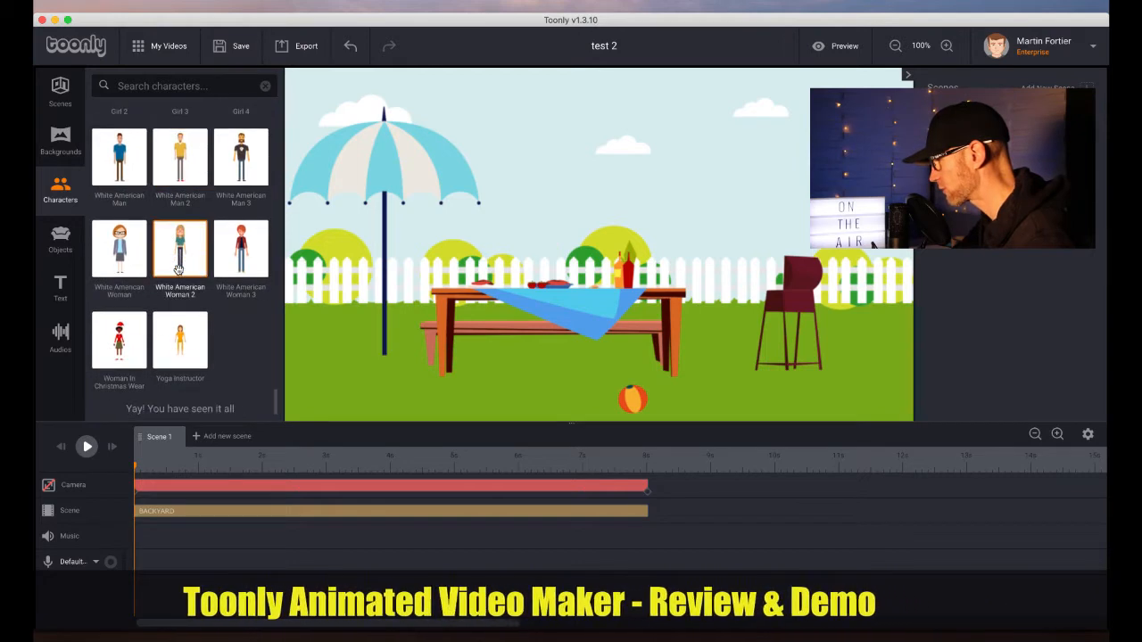
scroll(178, 269, "up", 10)
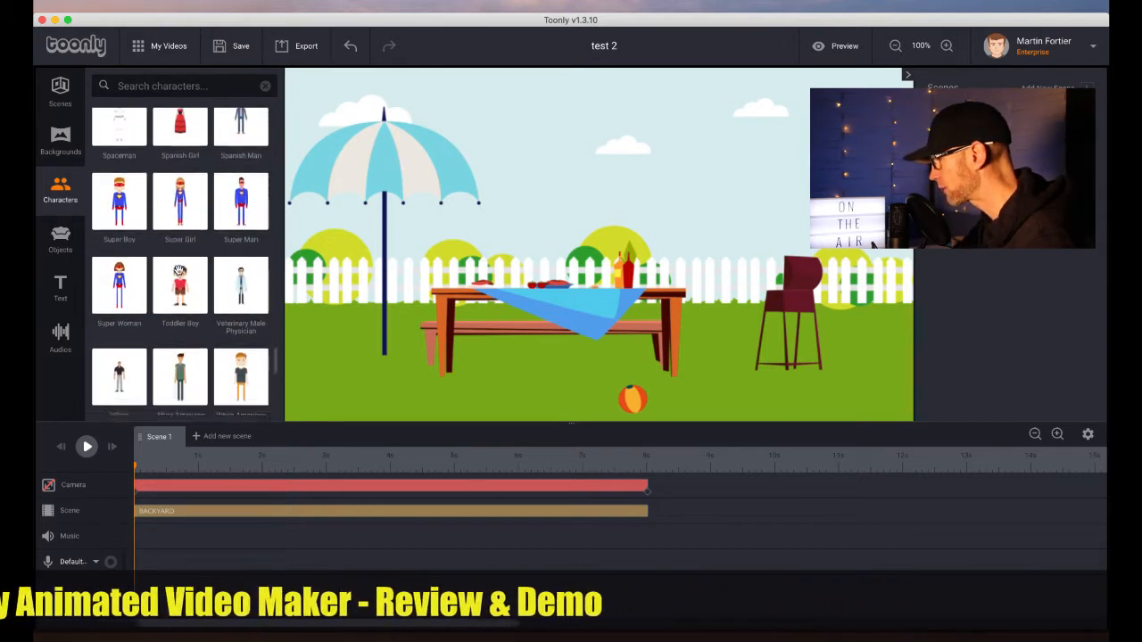
scroll(179, 272, "down", 2)
scroll(178, 270, "down", 1)
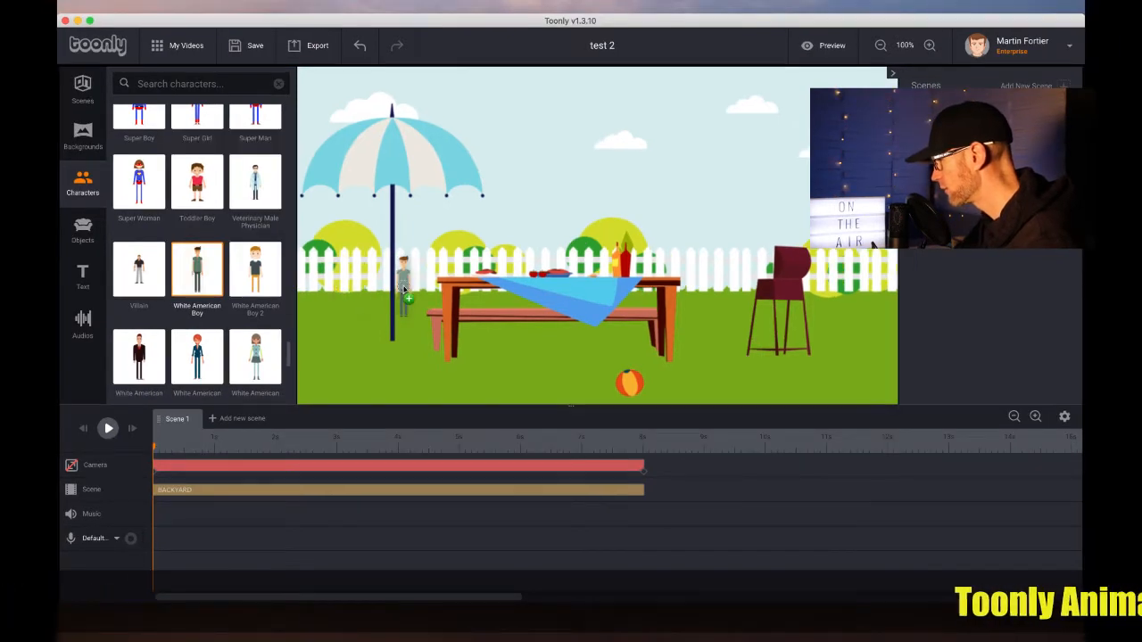
left_click_drag(404, 290, 730, 259)
left_click(398, 286)
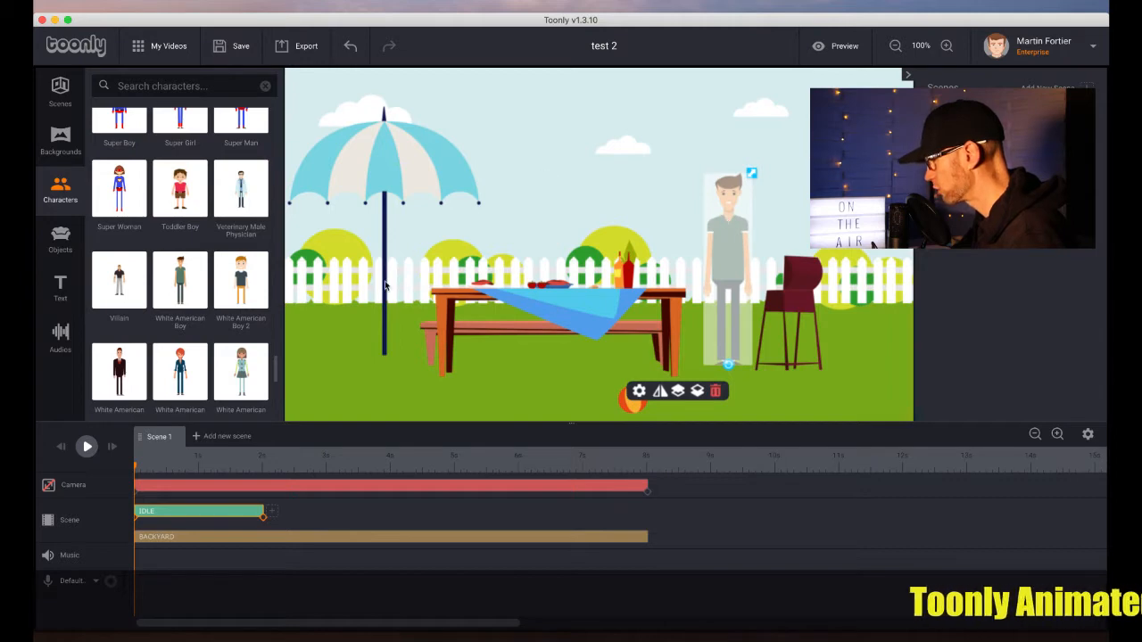
Change the boy's animation type to Wearing mask and save the animation settings
double_click(730, 223)
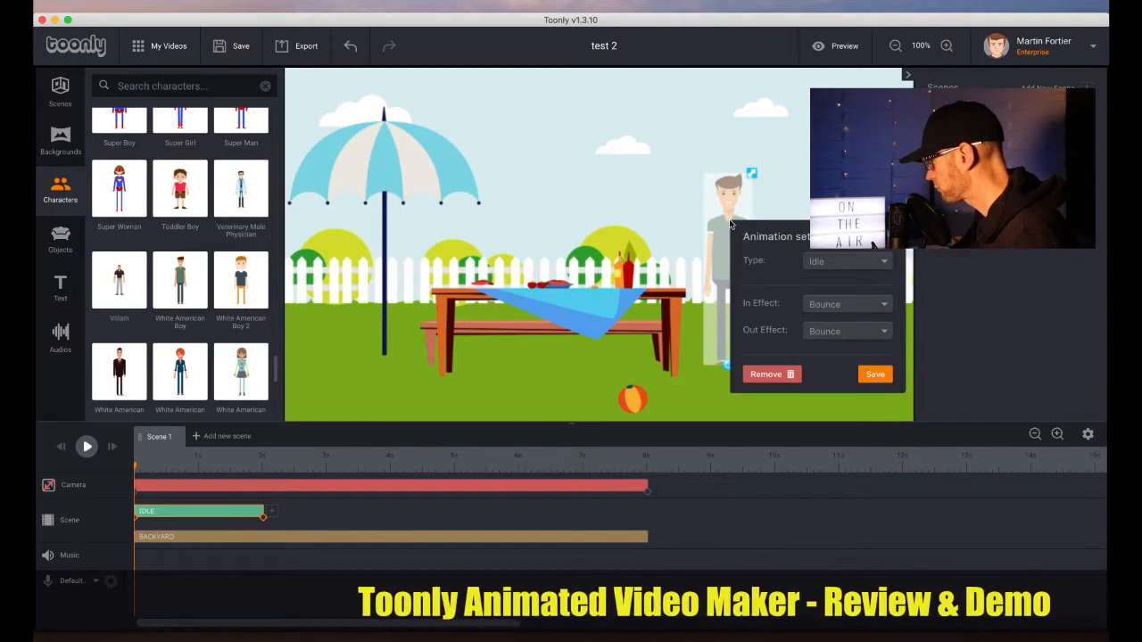
left_click(886, 263)
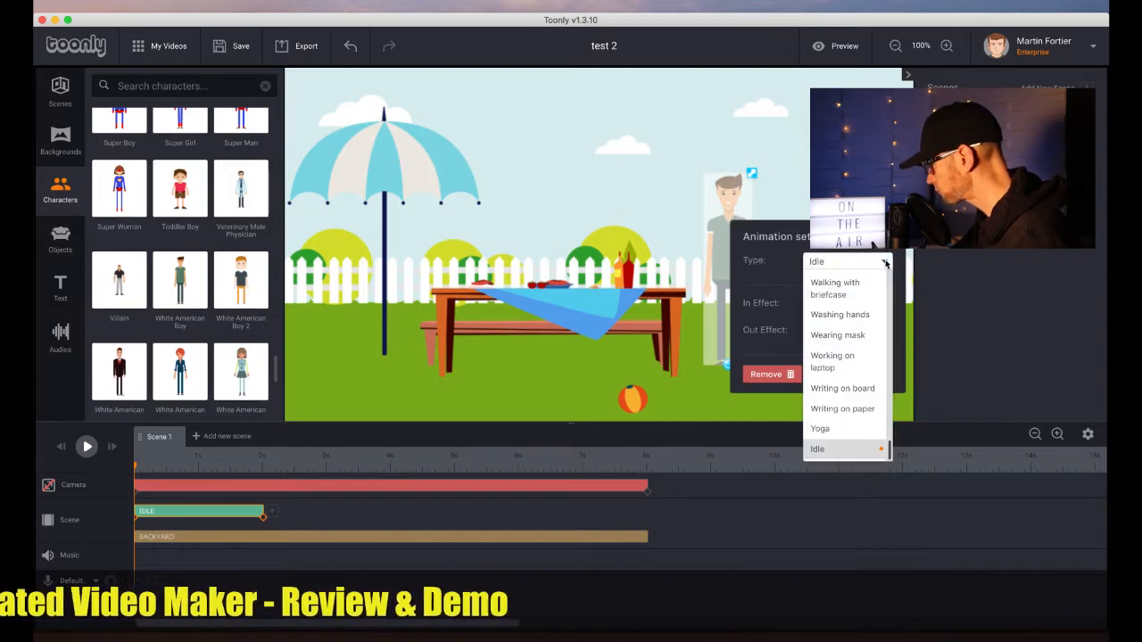
left_click(839, 337)
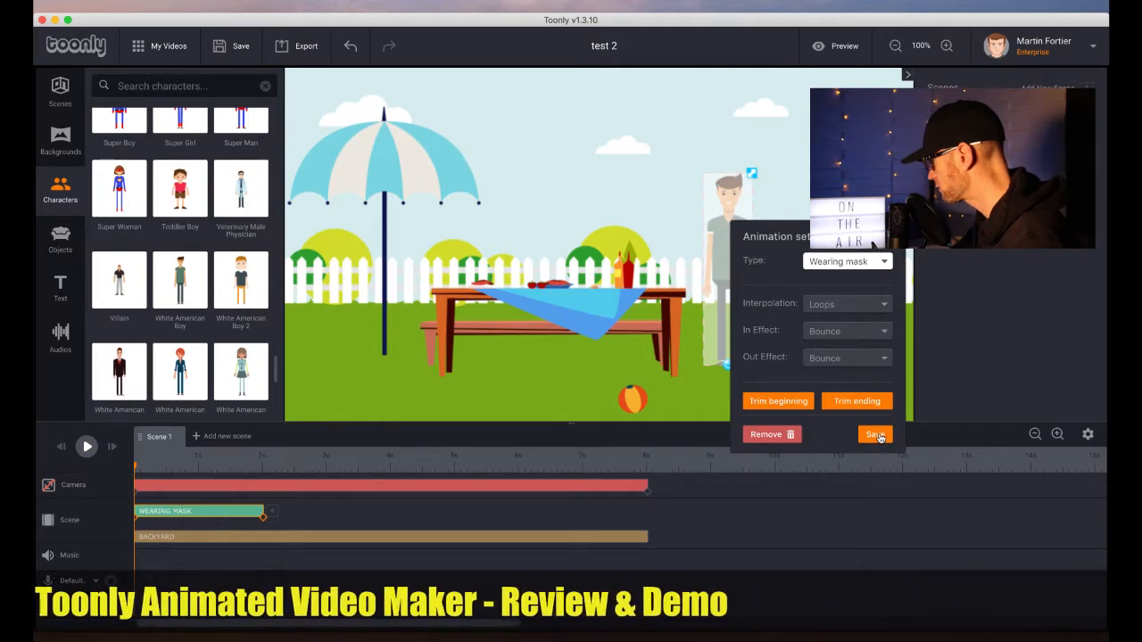
left_click(878, 438)
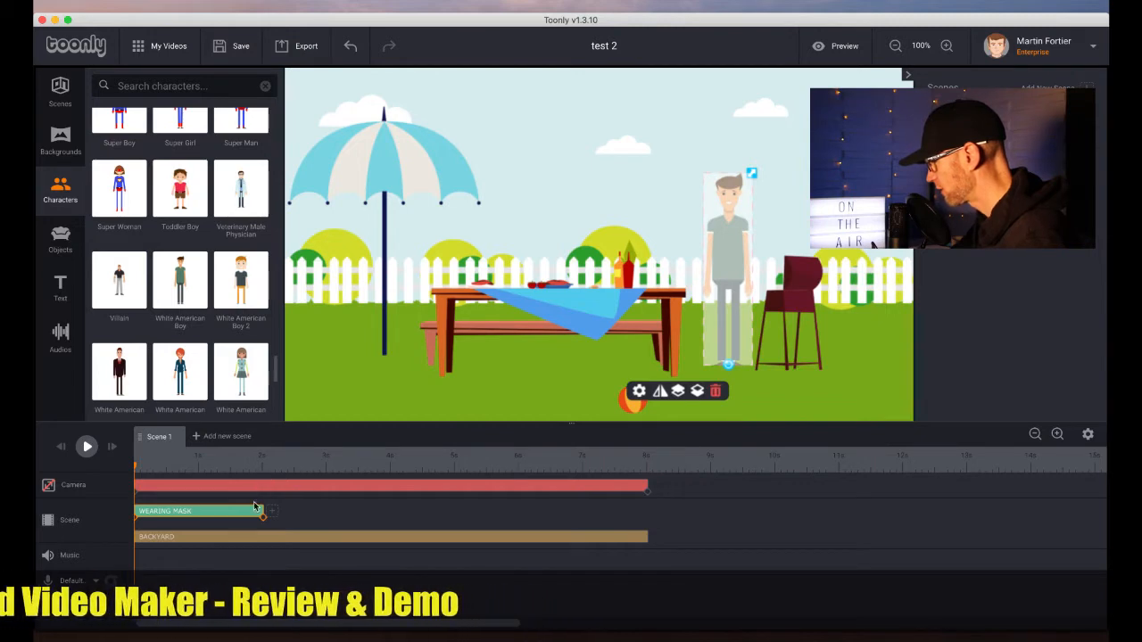
Extend the boy's Wearing mask animation to the end of the scene and preview the playback
left_click_drag(263, 511, 321, 509)
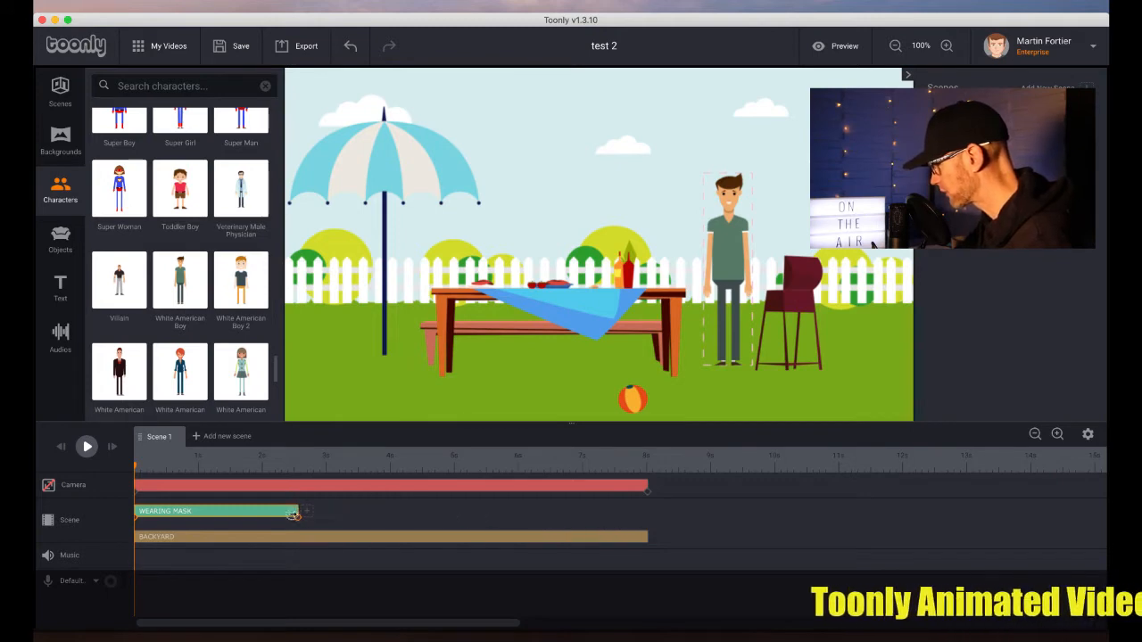
left_click_drag(289, 518, 642, 516)
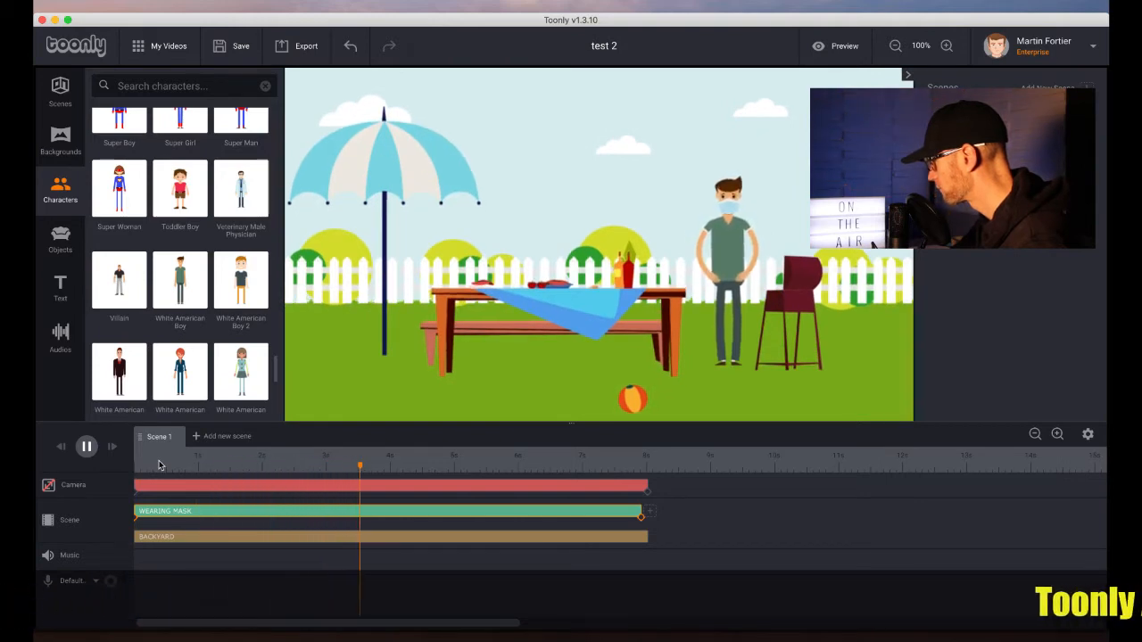
key("space")
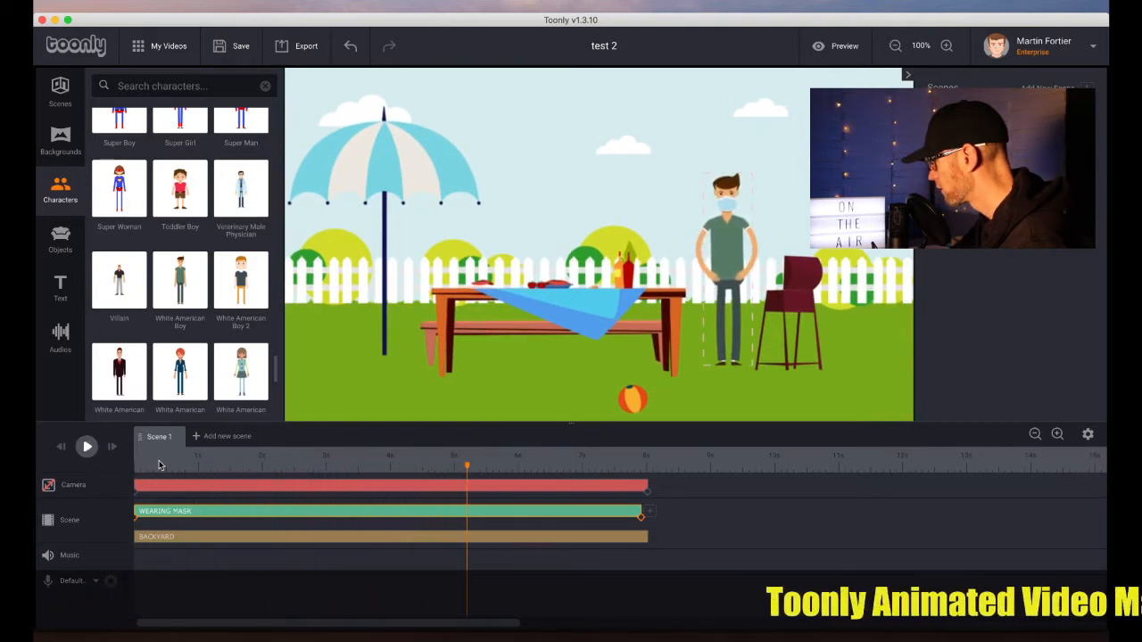
key("space")
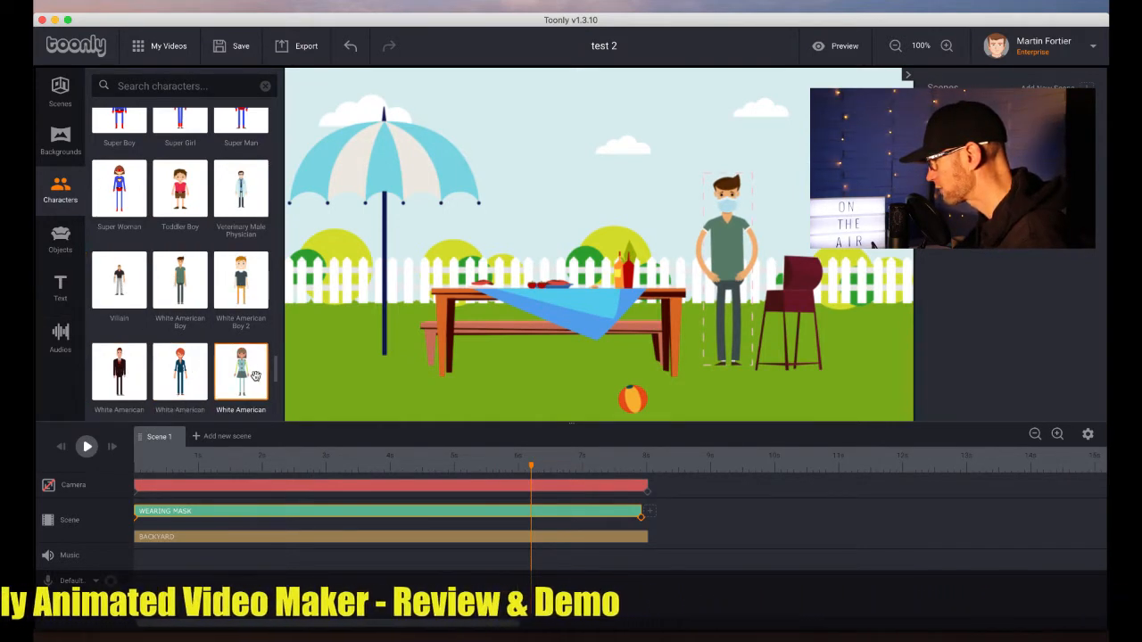
Add a White American woman under the umbrella and the Toddler Boy in front of the table
left_click_drag(240, 370, 366, 320)
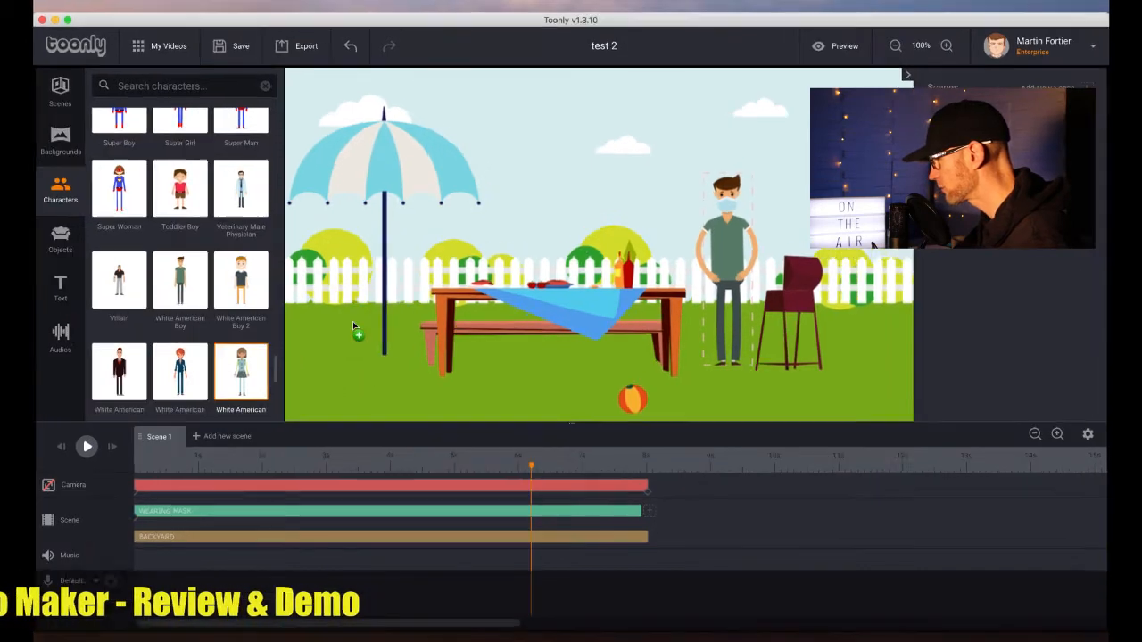
scroll(138, 183, "up", 2)
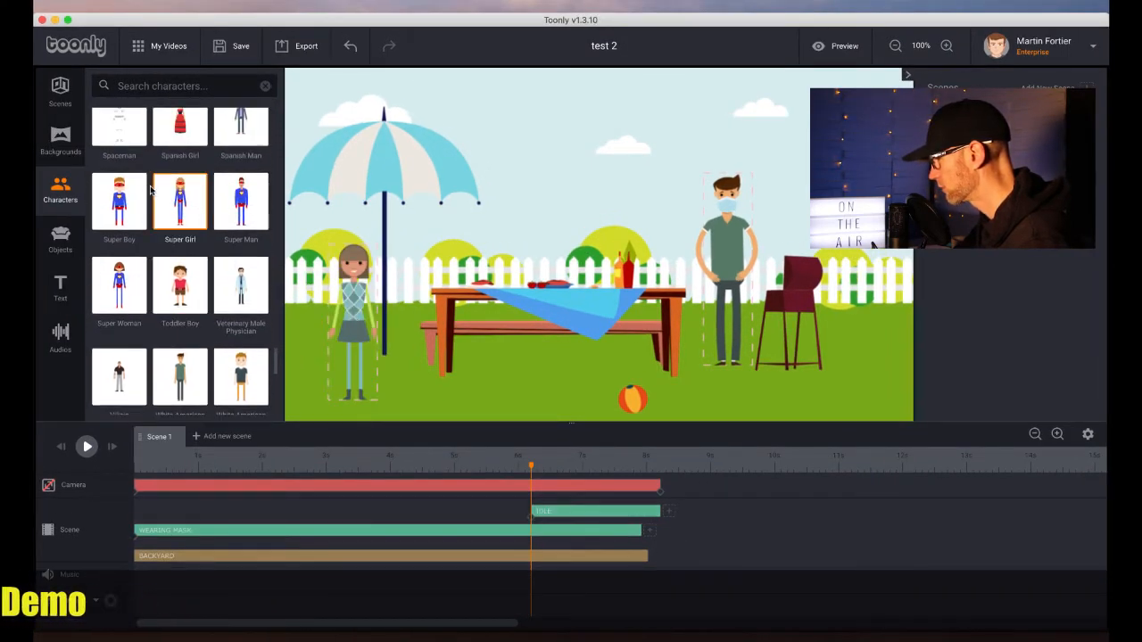
left_click_drag(169, 276, 540, 352)
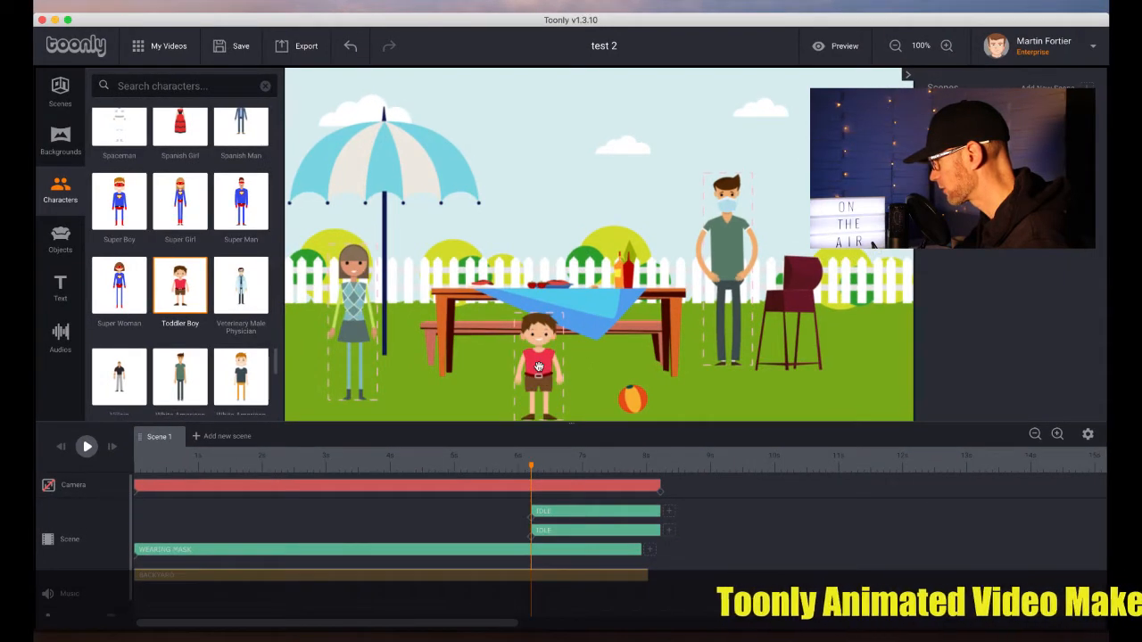
Set the woman's animation type to Wearing mask and save
left_click(350, 283)
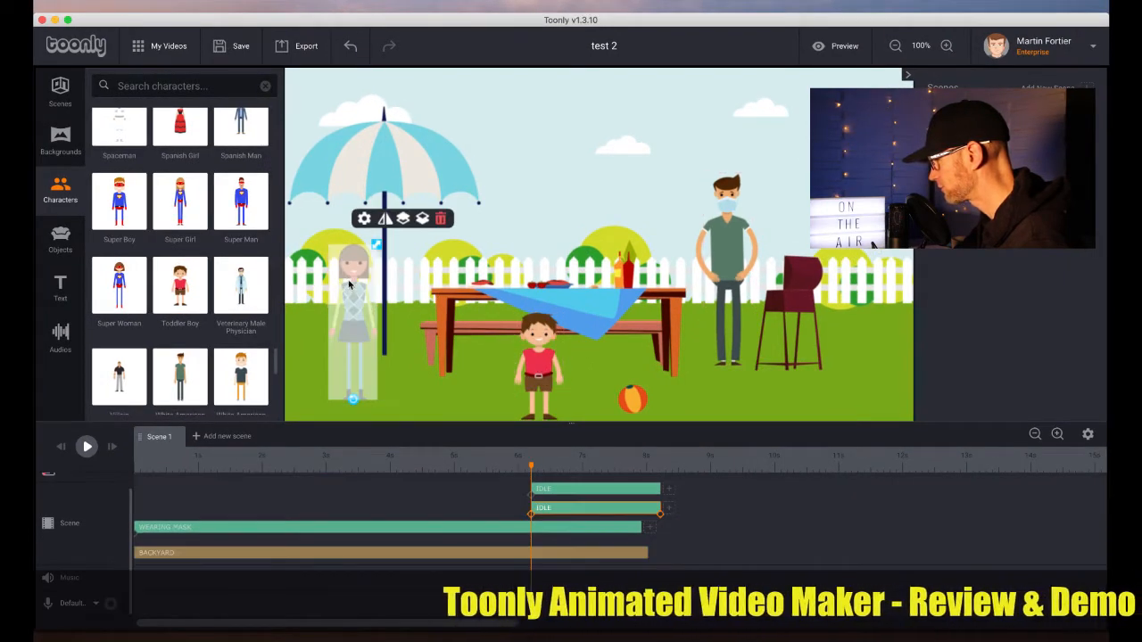
double_click(351, 285)
left_click(494, 329)
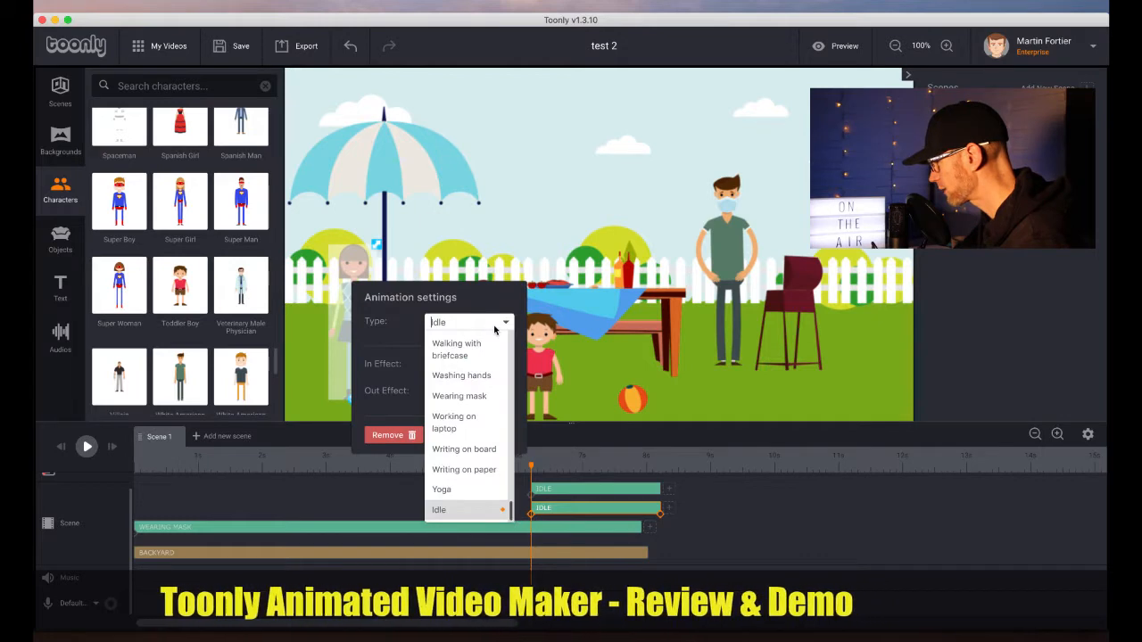
left_click(467, 396)
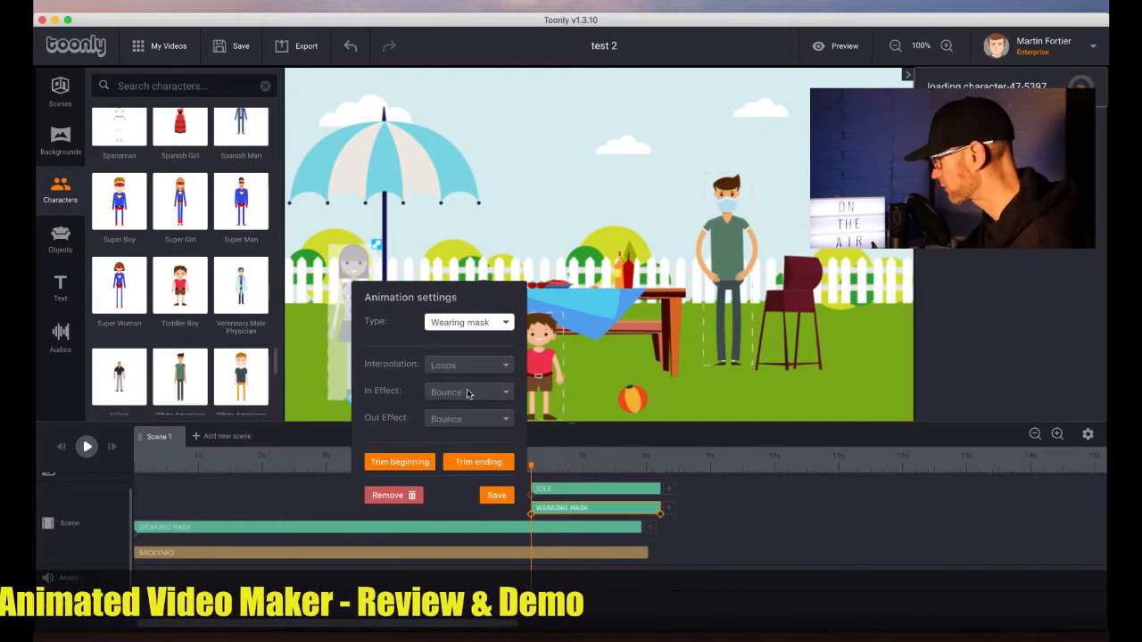
left_click(502, 498)
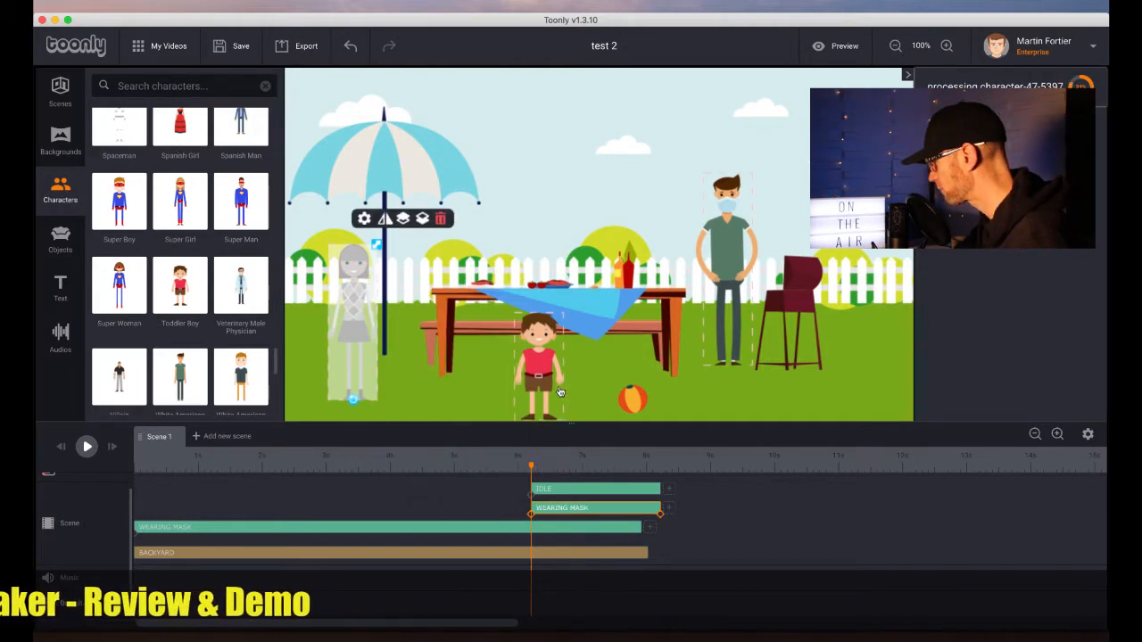
Set the toddler's animation type to Walking with mask and save
double_click(541, 365)
left_click(689, 232)
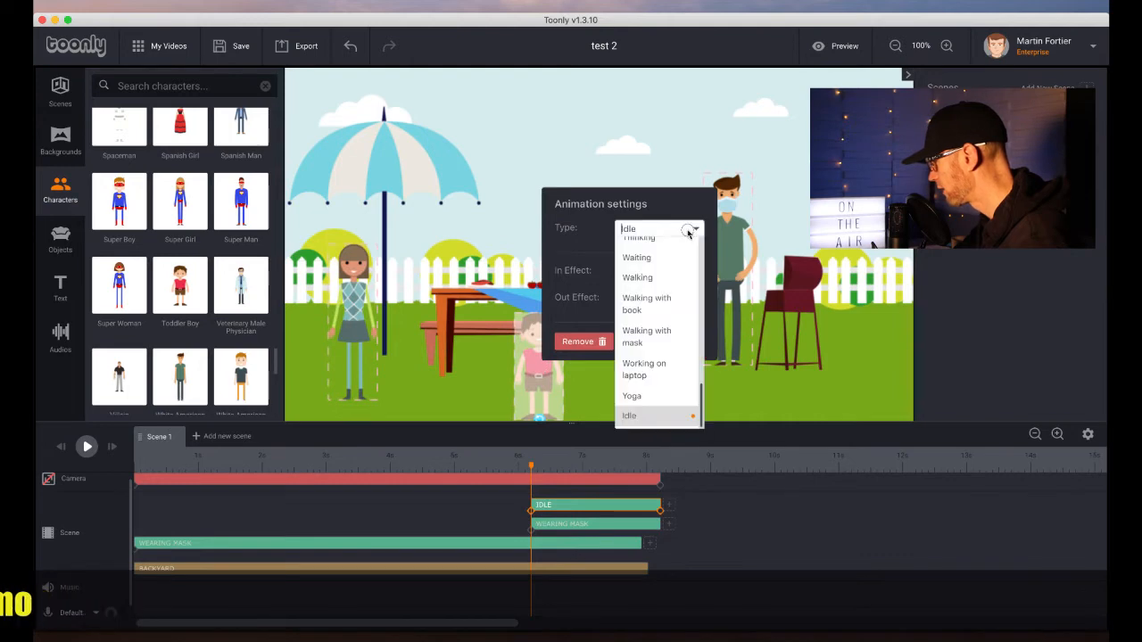
left_click(644, 337)
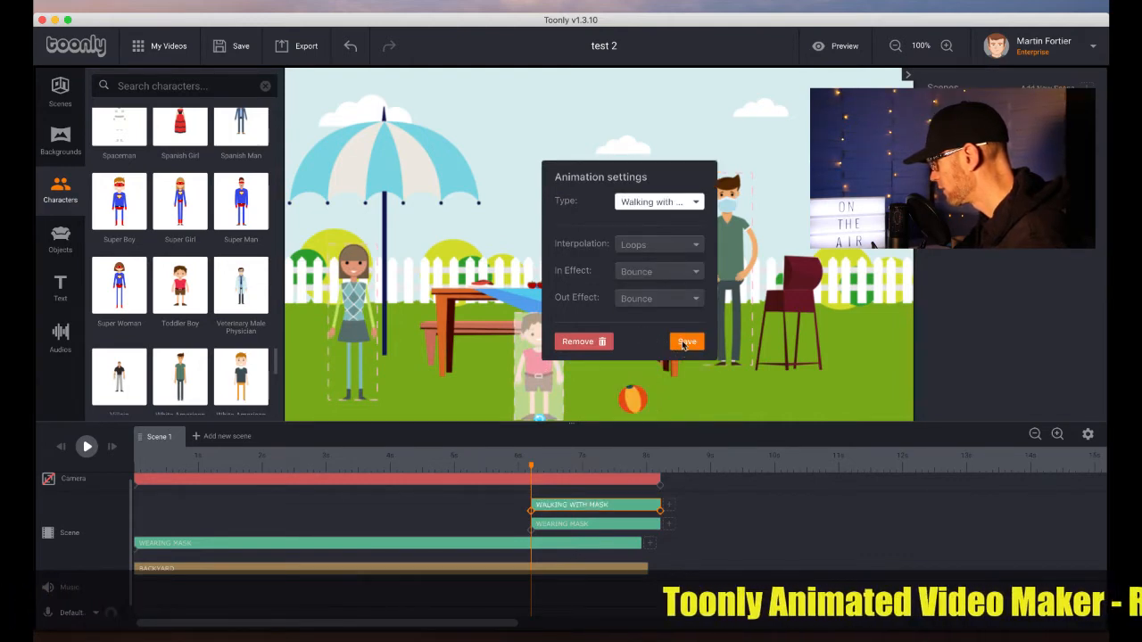
left_click(685, 343)
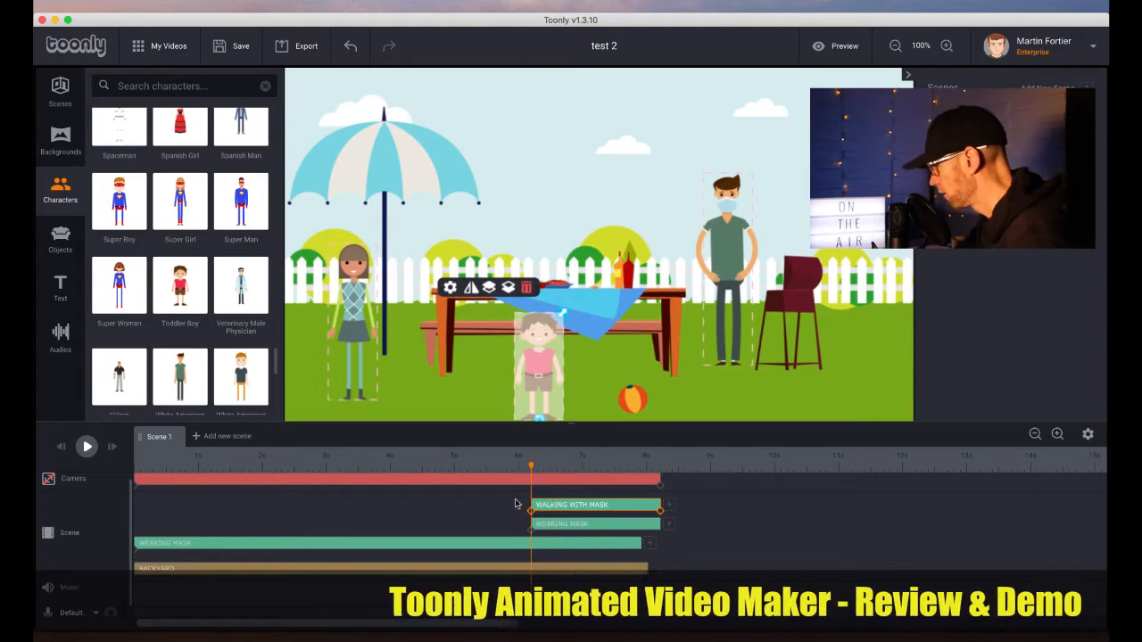
Start the toddler's animation at about 2 s and move the woman's animation to start at about 1 s
left_click_drag(531, 467, 467, 476)
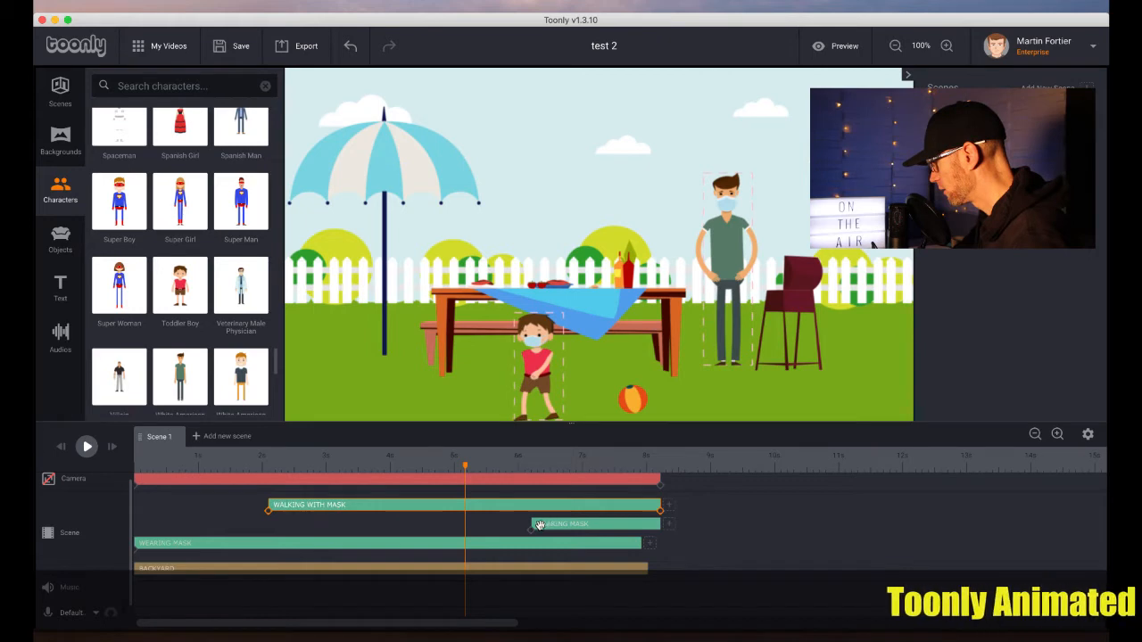
left_click_drag(535, 526, 195, 523)
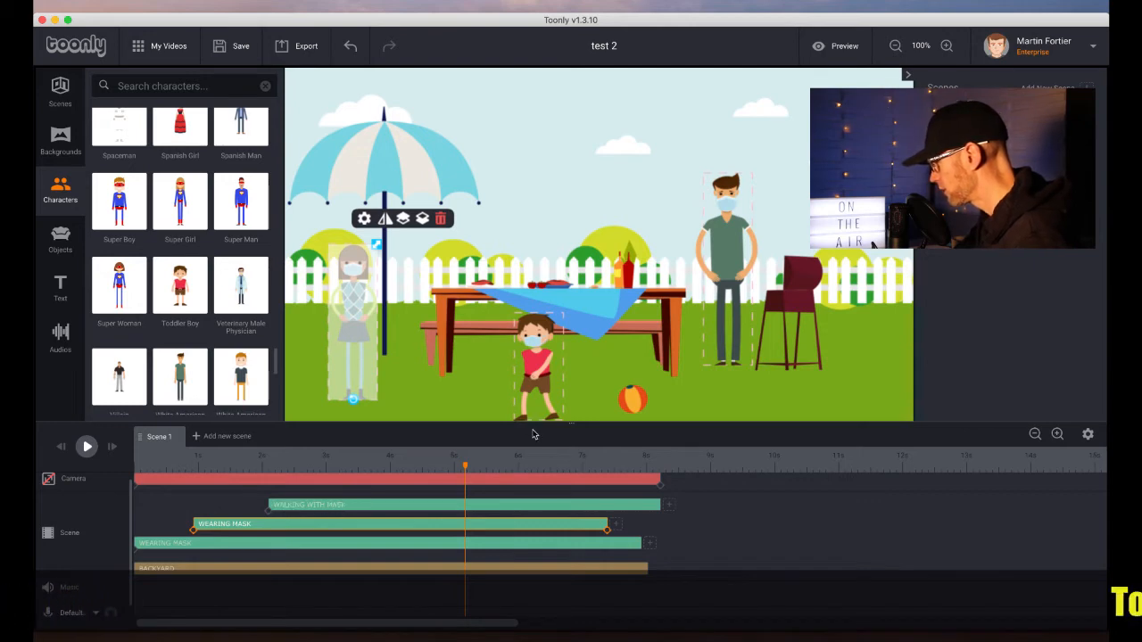
Play the scene from the beginning to preview the characters' animations
left_click(542, 392)
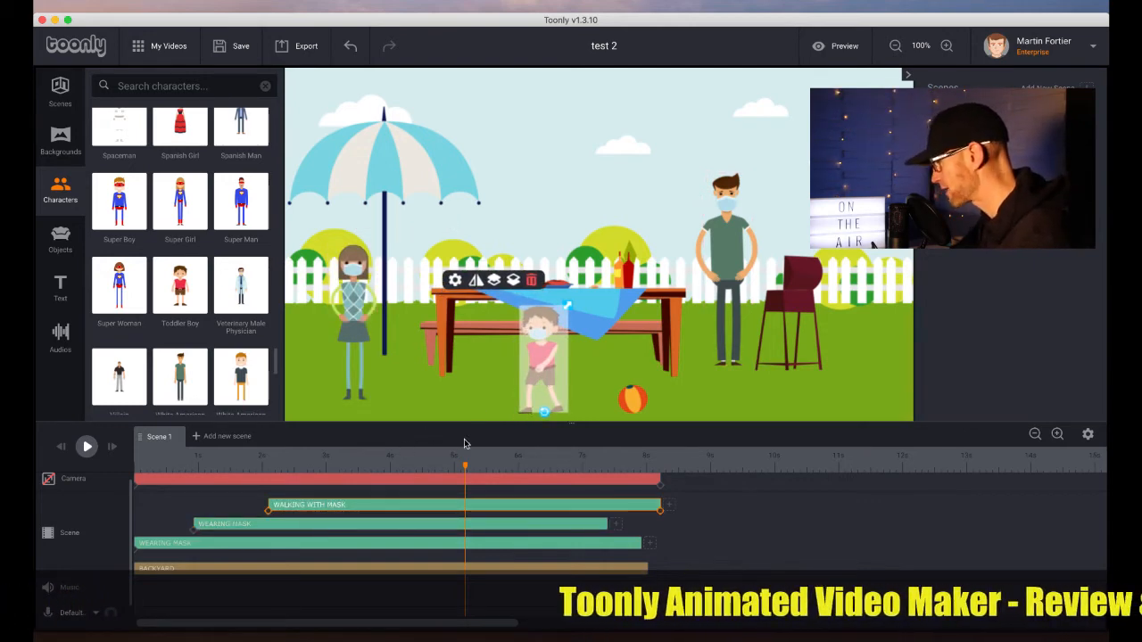
left_click(153, 466)
key("space")
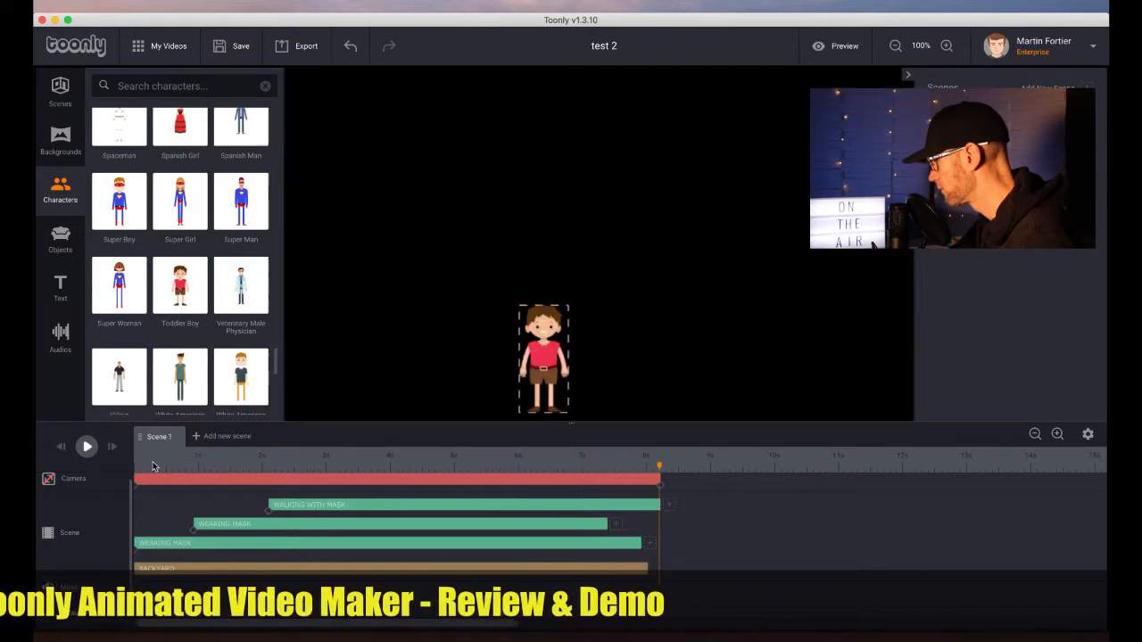
key("space")
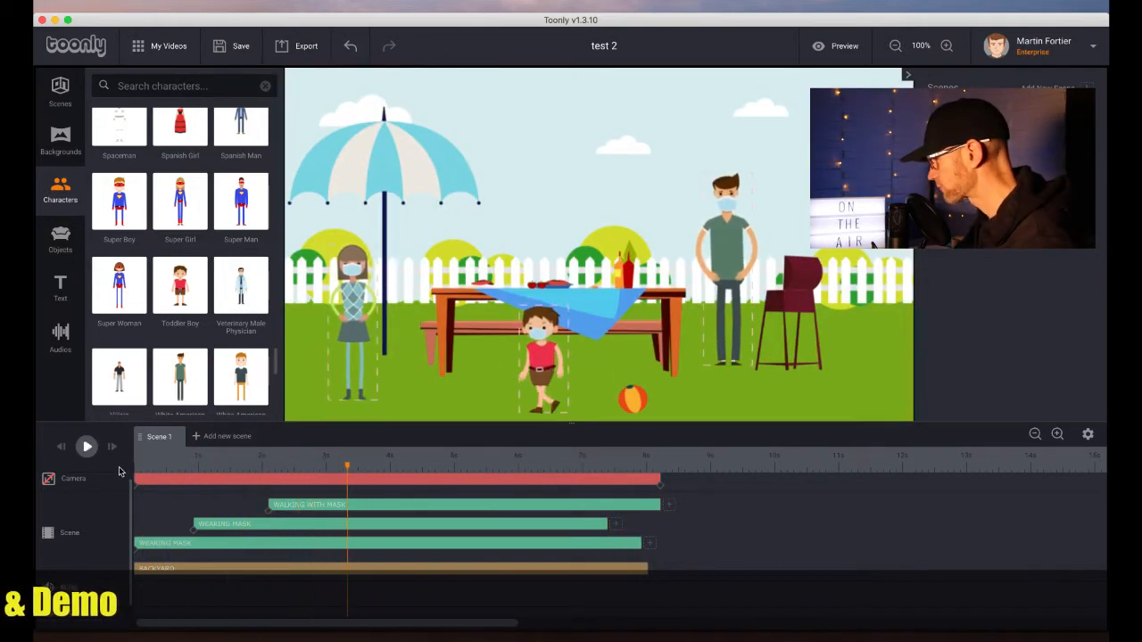
Search objects for rain cloud and place the Rain cloud in the sky above the man
left_click(51, 260)
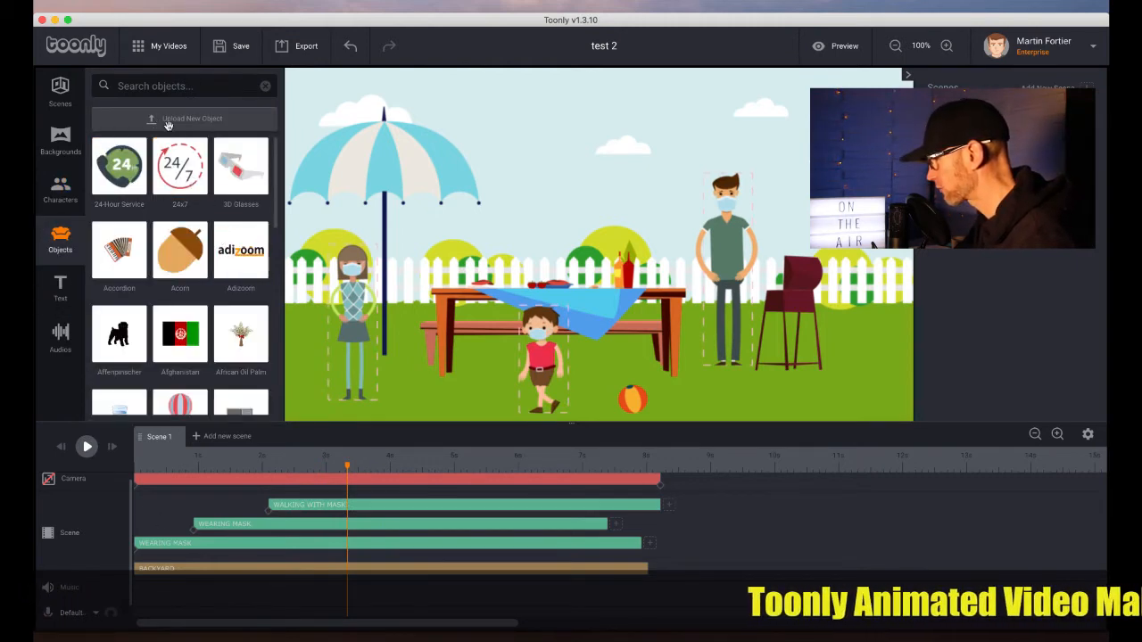
left_click(170, 86)
type("rain cloud")
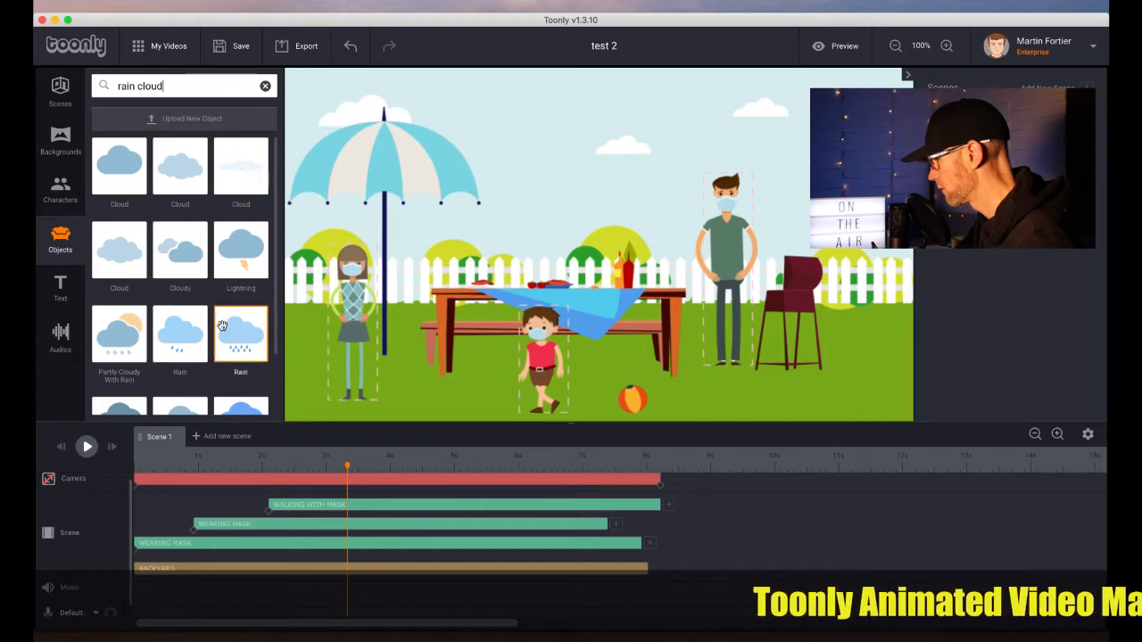
left_click_drag(222, 326, 713, 127)
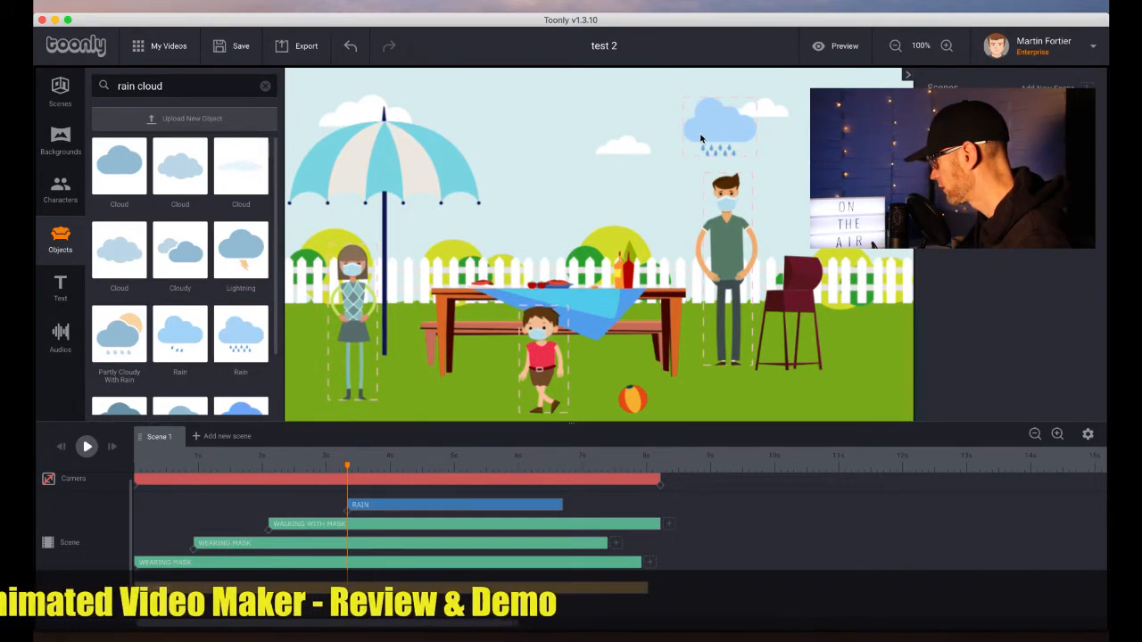
left_click(706, 133)
left_click_drag(721, 138, 720, 139)
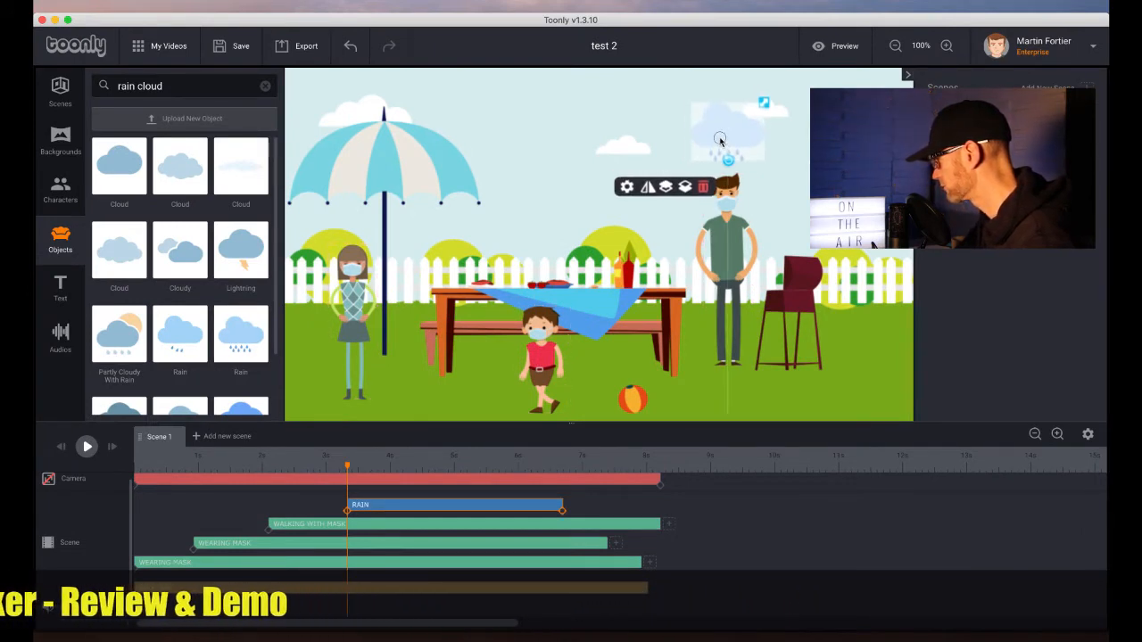
Set the man's animation type to Hands to waist and save
double_click(727, 237)
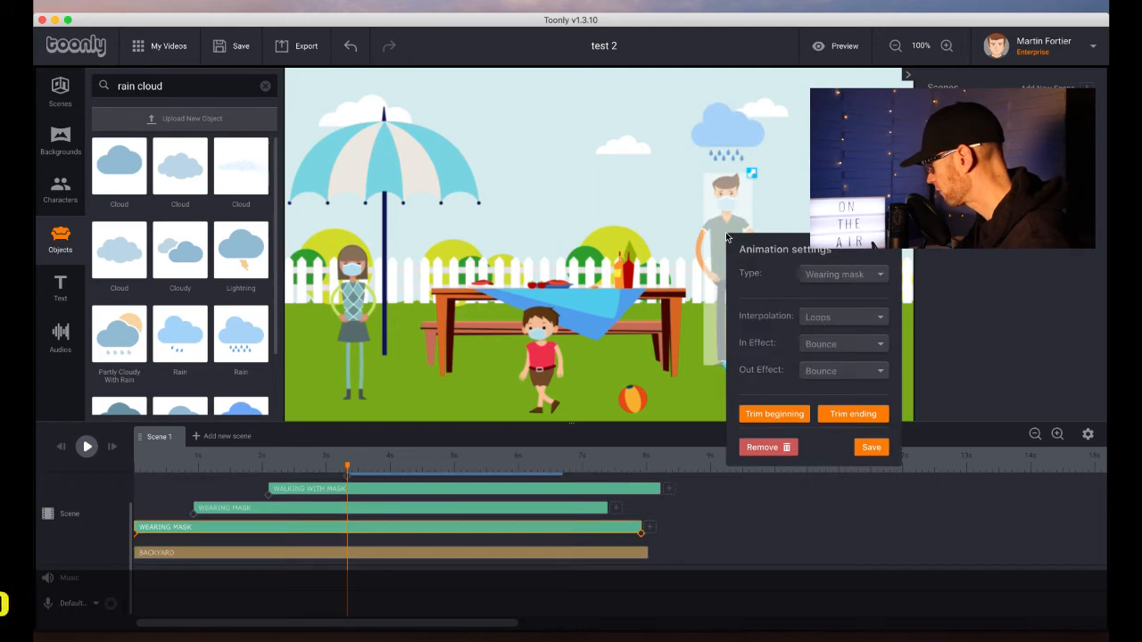
left_click(836, 277)
scroll(829, 395, "down", 5)
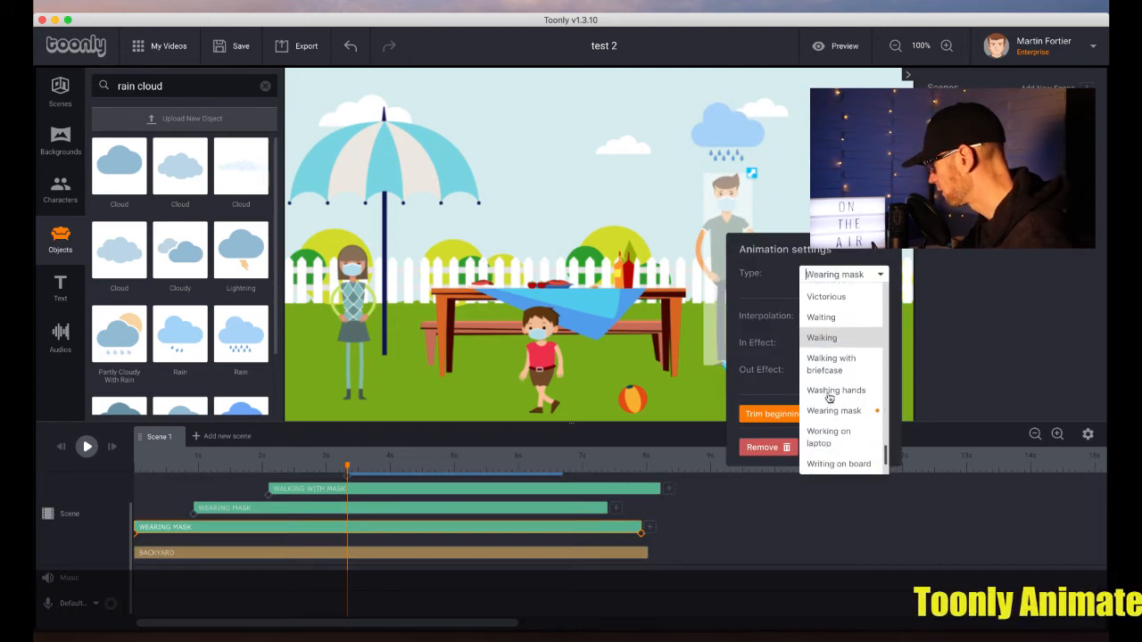
scroll(830, 396, "up", 2)
scroll(830, 398, "up", 6)
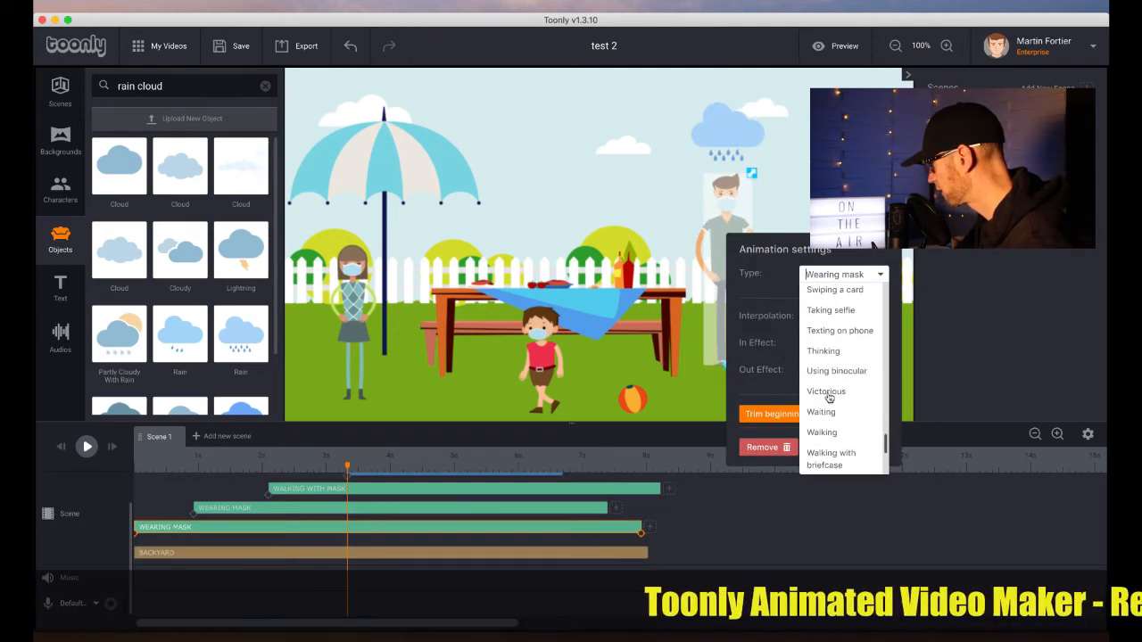
scroll(829, 397, "up", 2)
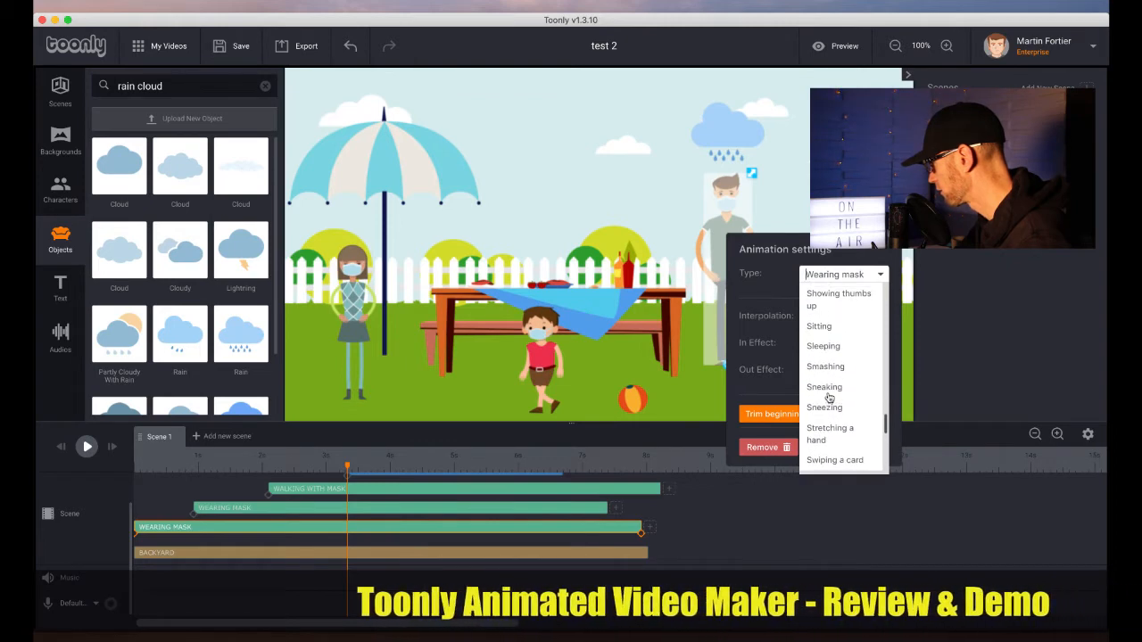
scroll(828, 398, "up", 3)
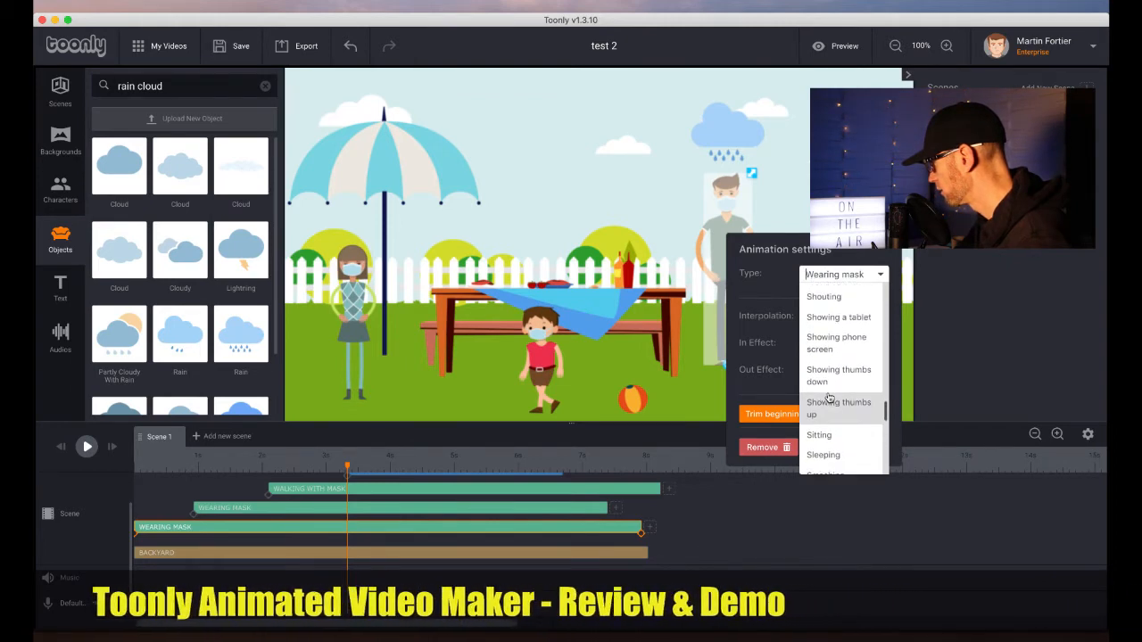
scroll(829, 398, "up", 1)
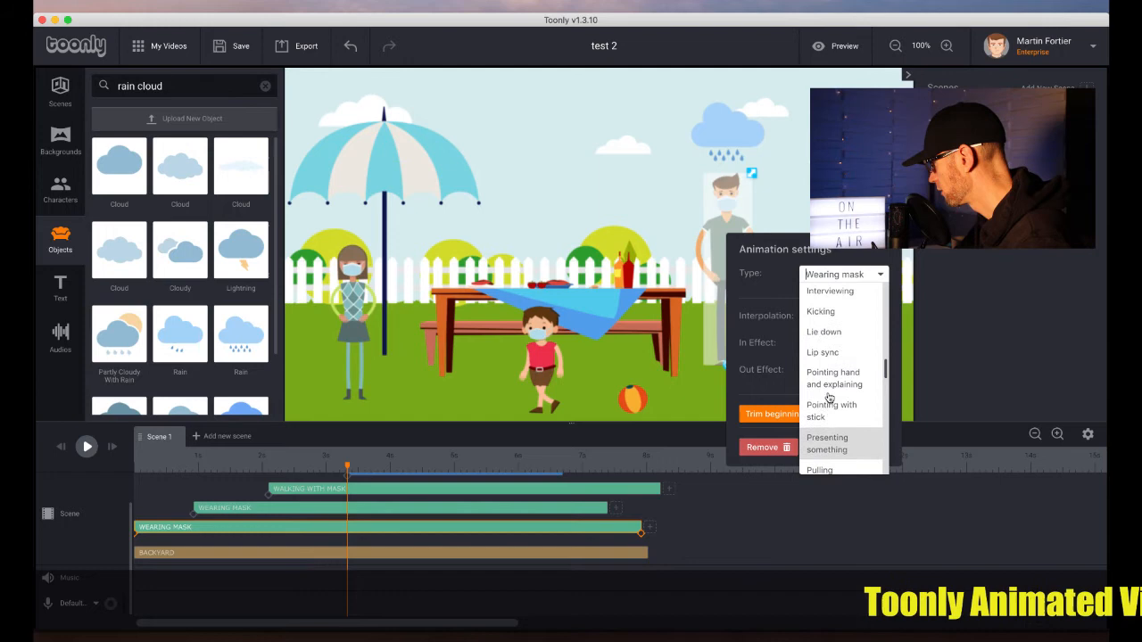
scroll(829, 398, "up", 4)
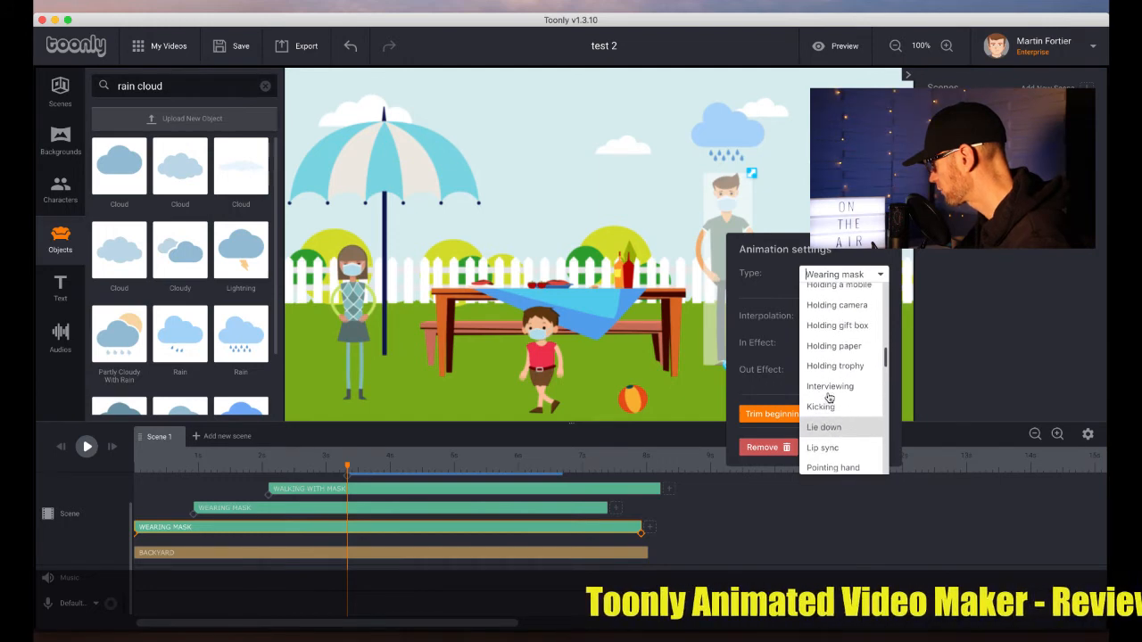
scroll(829, 398, "up", 3)
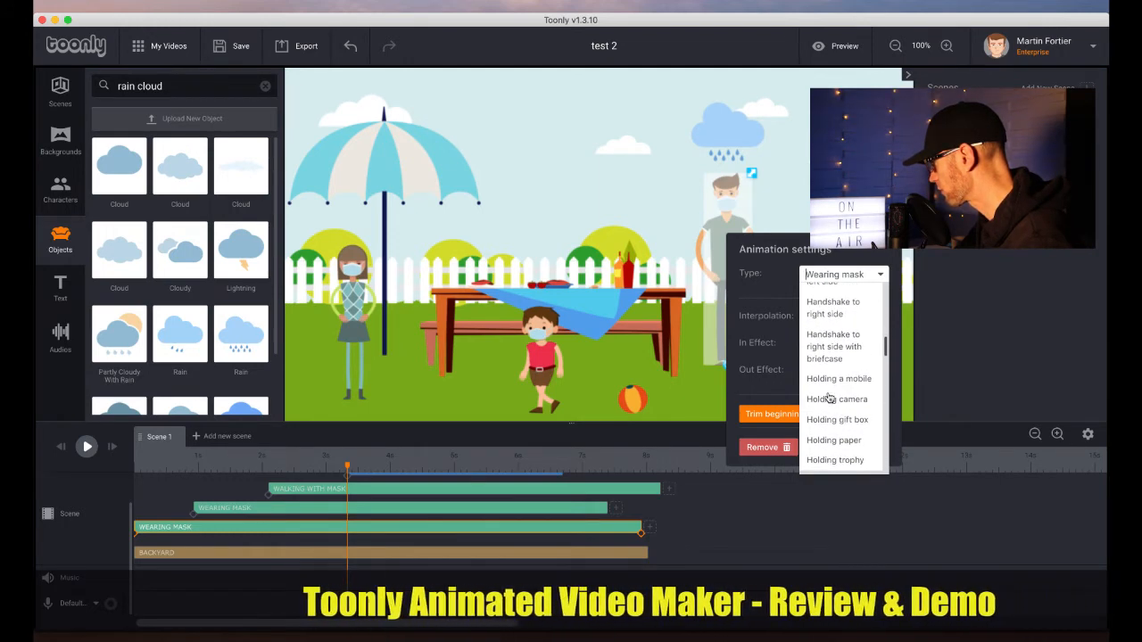
scroll(829, 398, "up", 3)
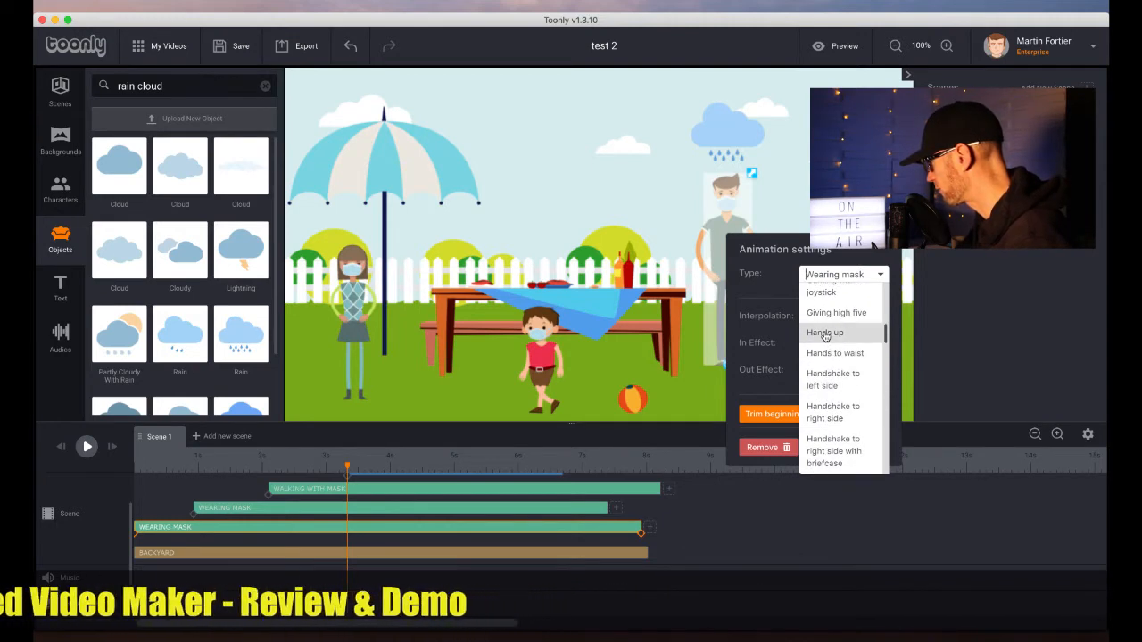
left_click(826, 353)
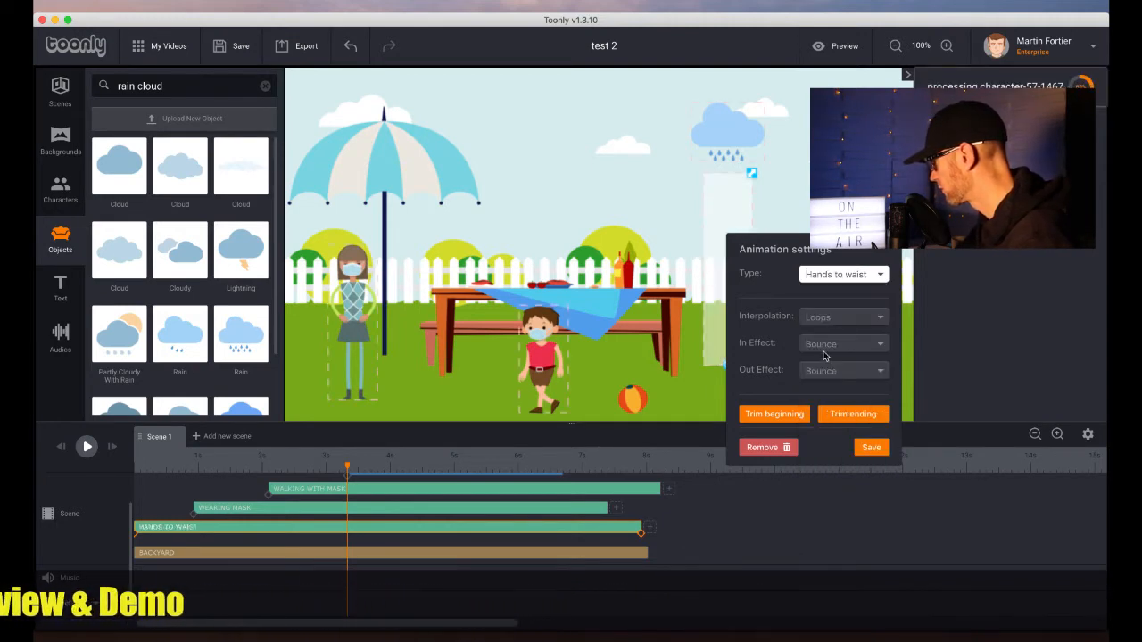
left_click(869, 447)
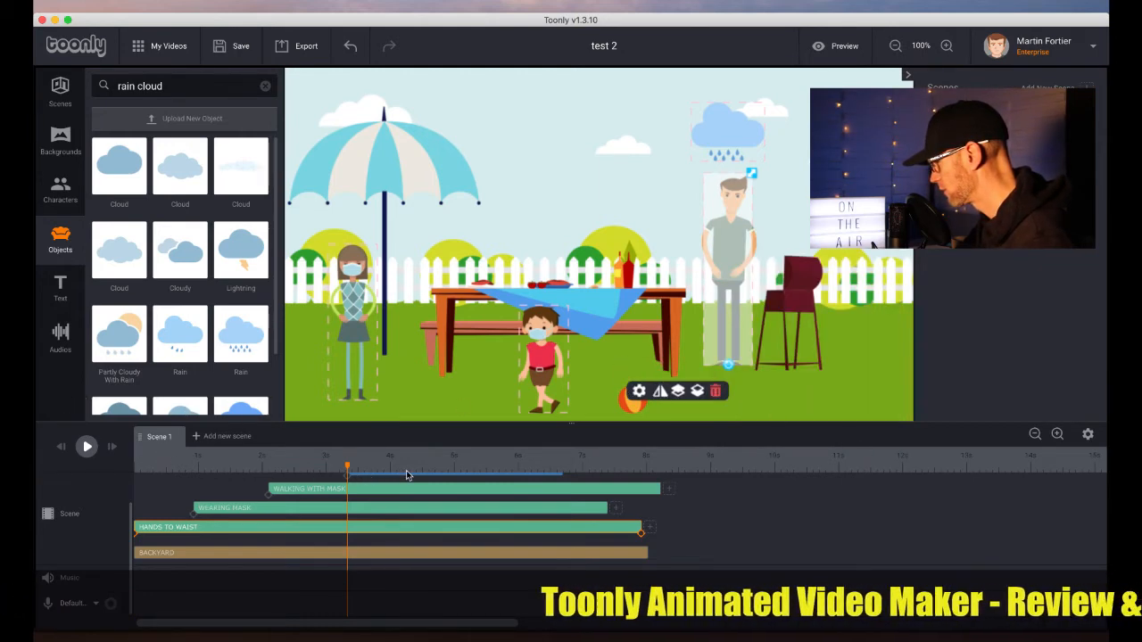
Make the rain animation start at about 2.5 s and extend it to the end of the scene
scroll(420, 502, "up", 2)
left_click_drag(348, 510, 294, 509)
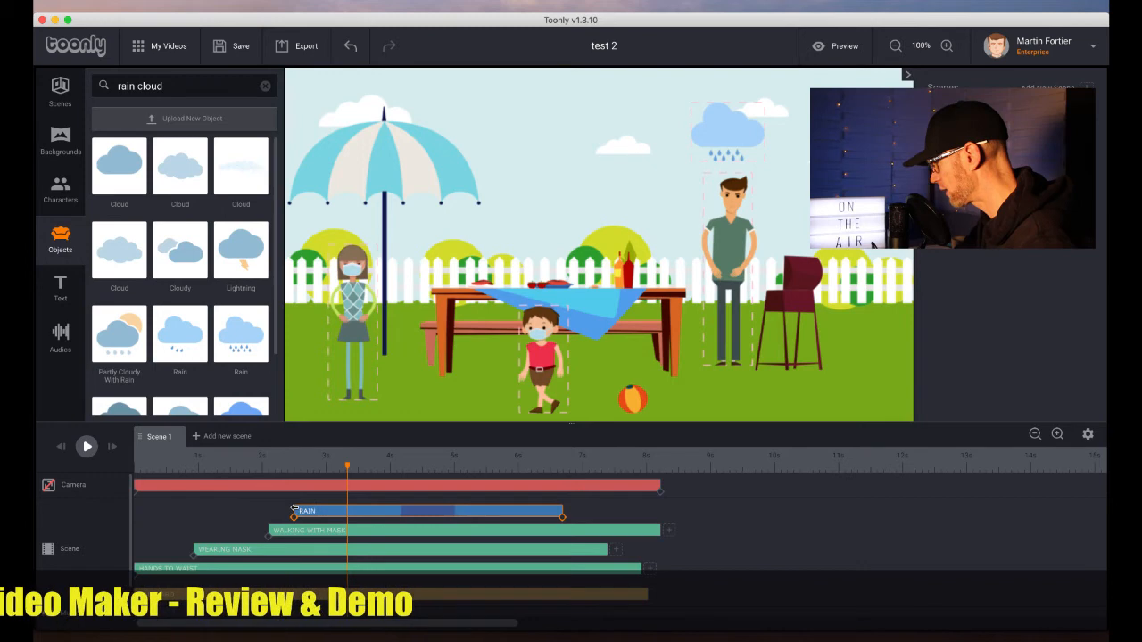
left_click_drag(561, 510, 651, 504)
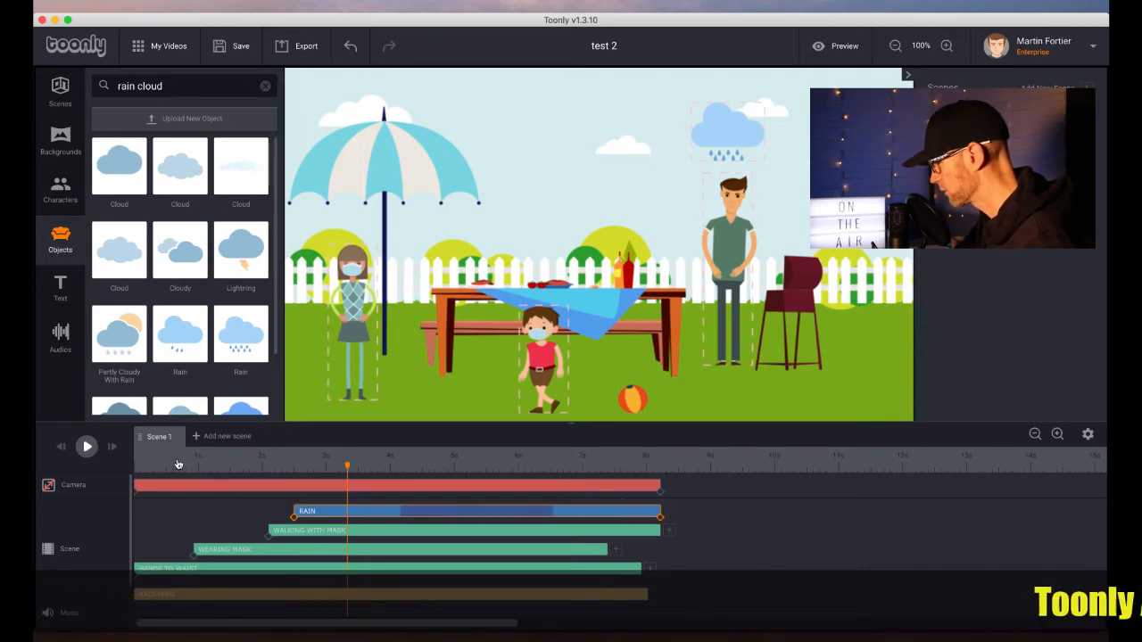
Play the scene from the start to preview the rain timing
left_click(146, 462)
key("space")
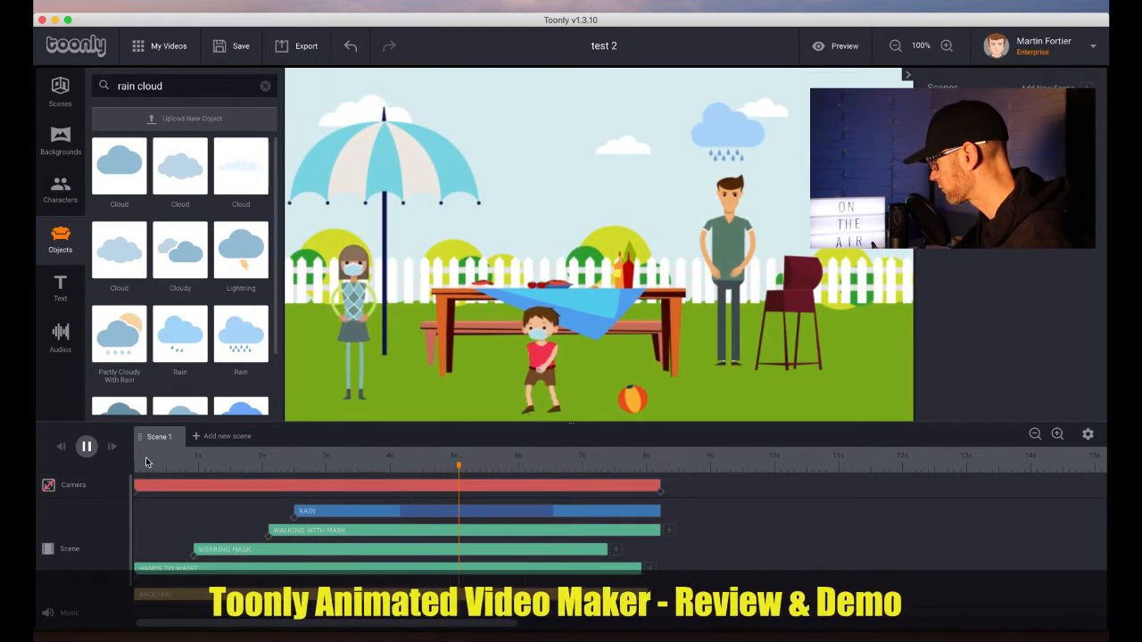
key("space")
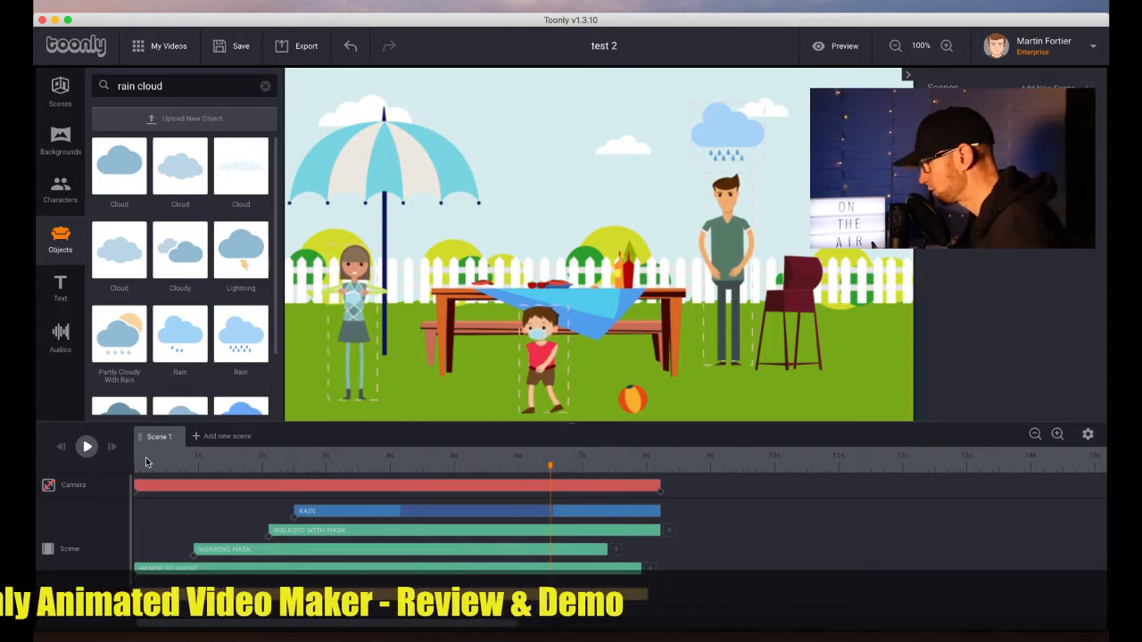
Record a voice-over from the start of the scene and play it back
scroll(193, 555, "down", 2)
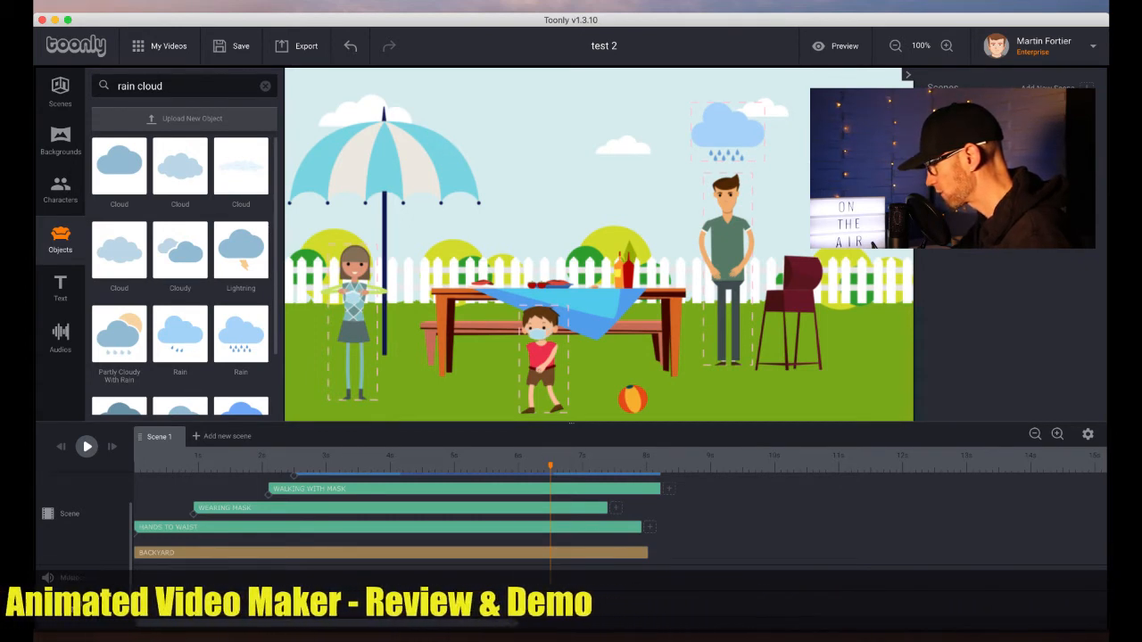
left_click(146, 463)
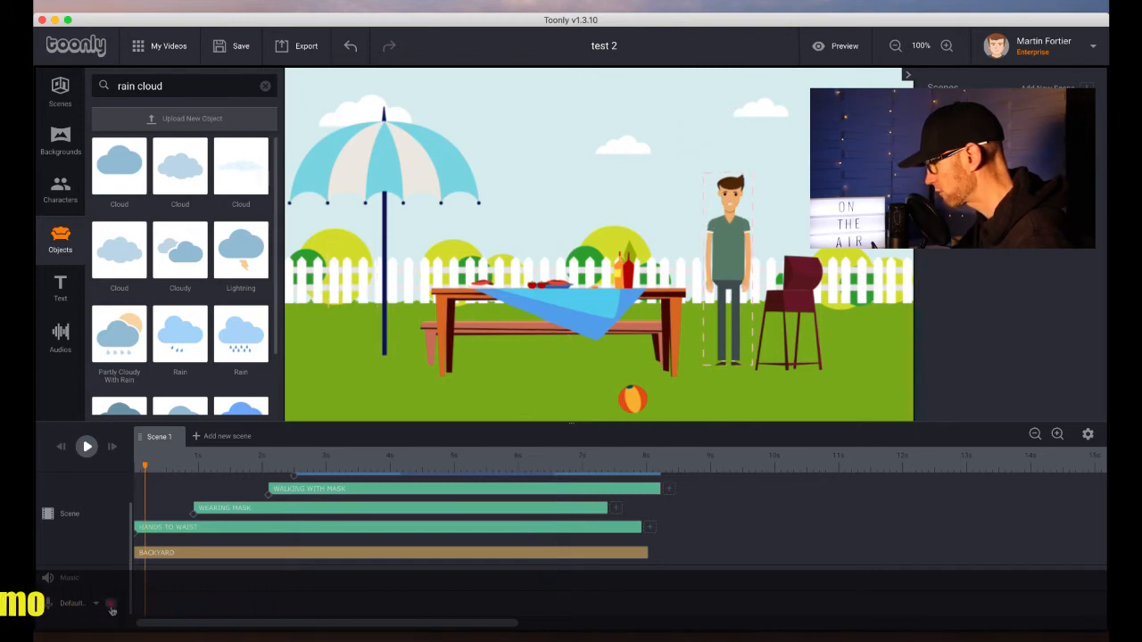
left_click(112, 610)
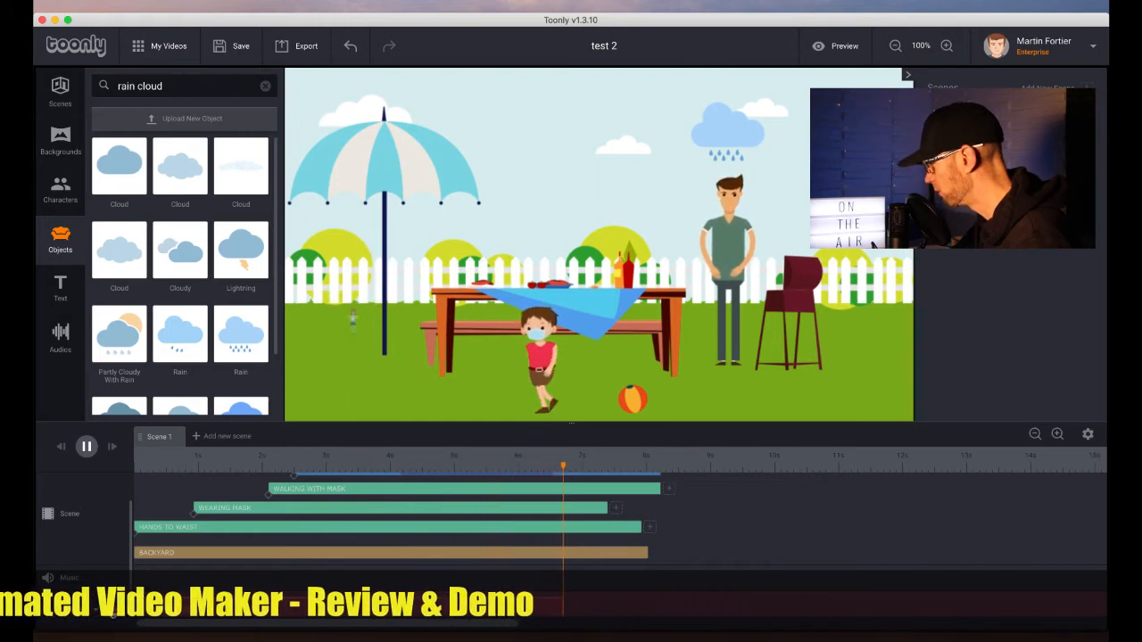
left_click(113, 613)
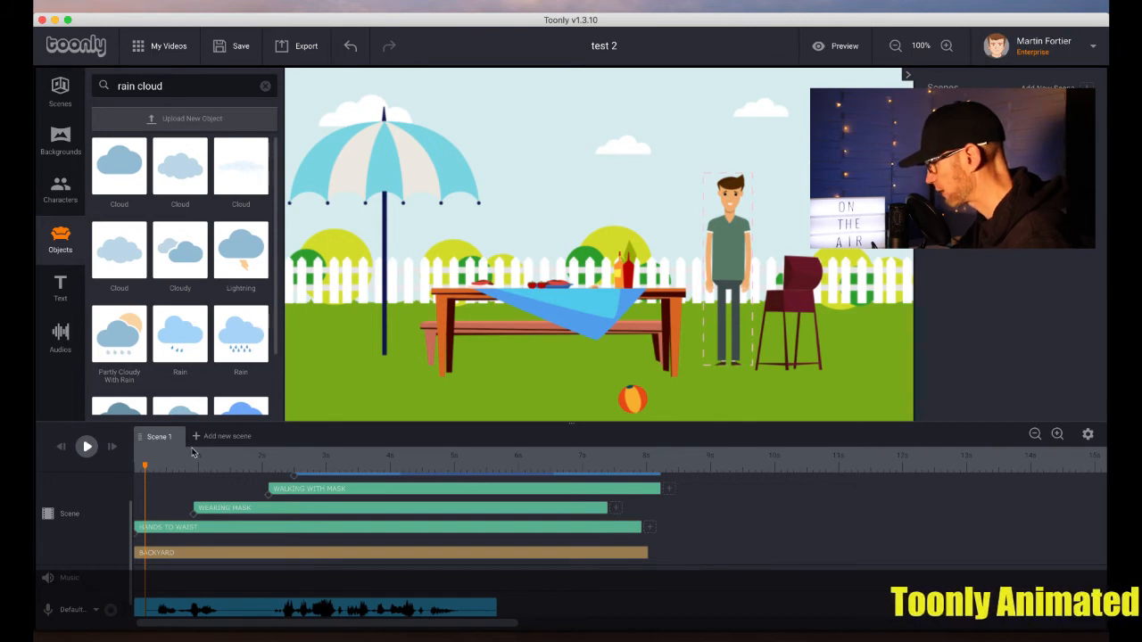
key("space")
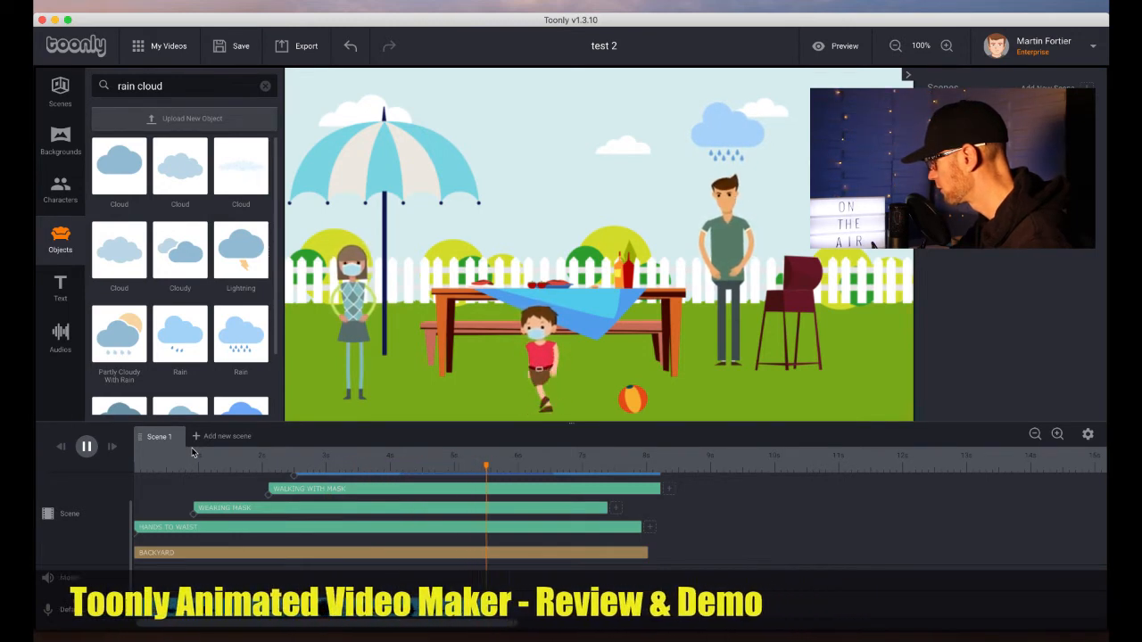
key("space")
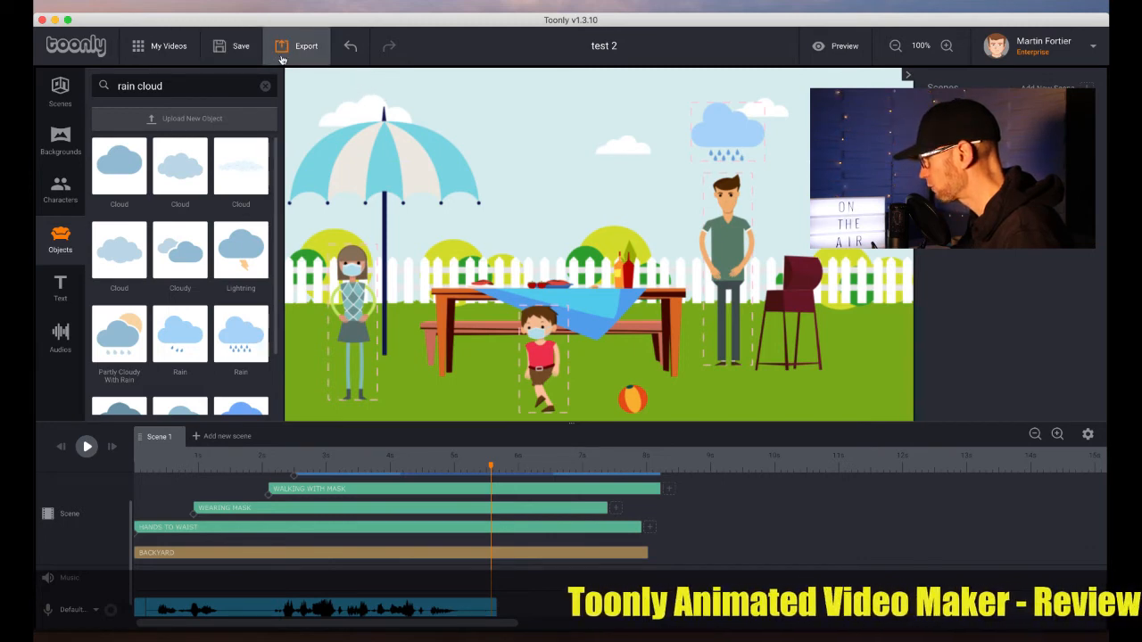
Add a second scene and give it the Basketball Court background
left_click(218, 437)
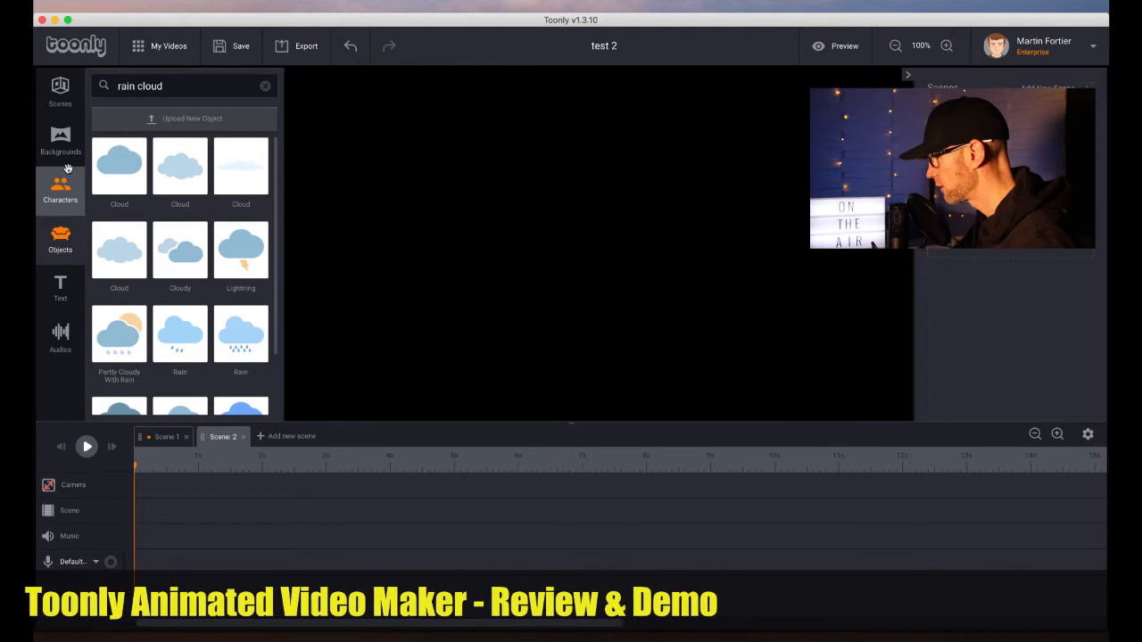
left_click(60, 189)
left_click(60, 141)
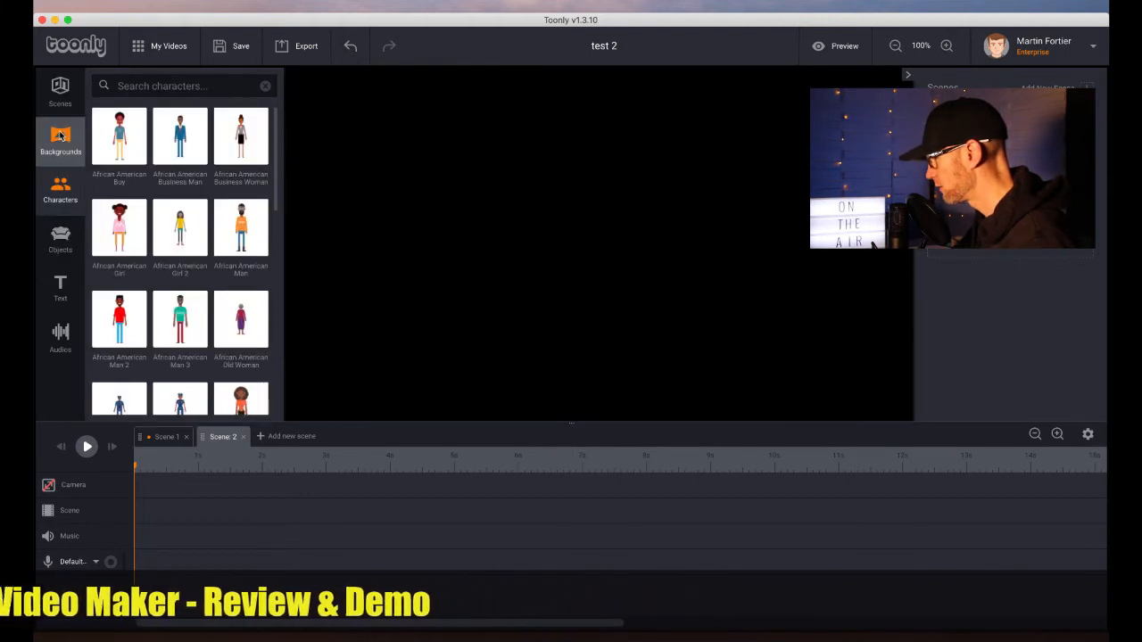
left_click_drag(182, 151, 546, 266)
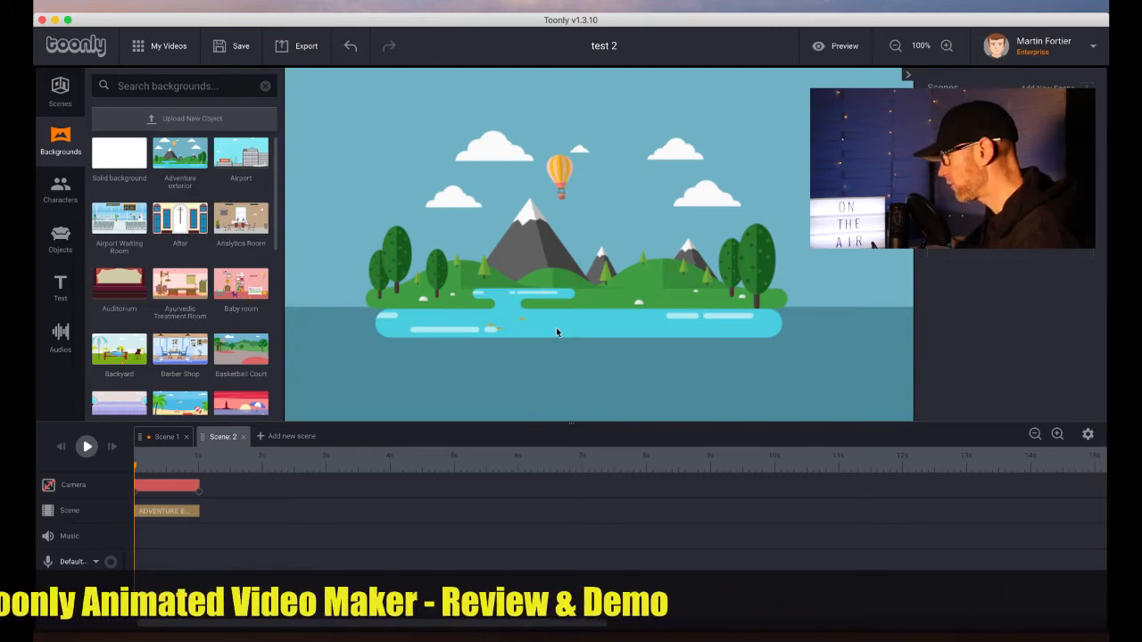
left_click_drag(244, 290, 548, 282)
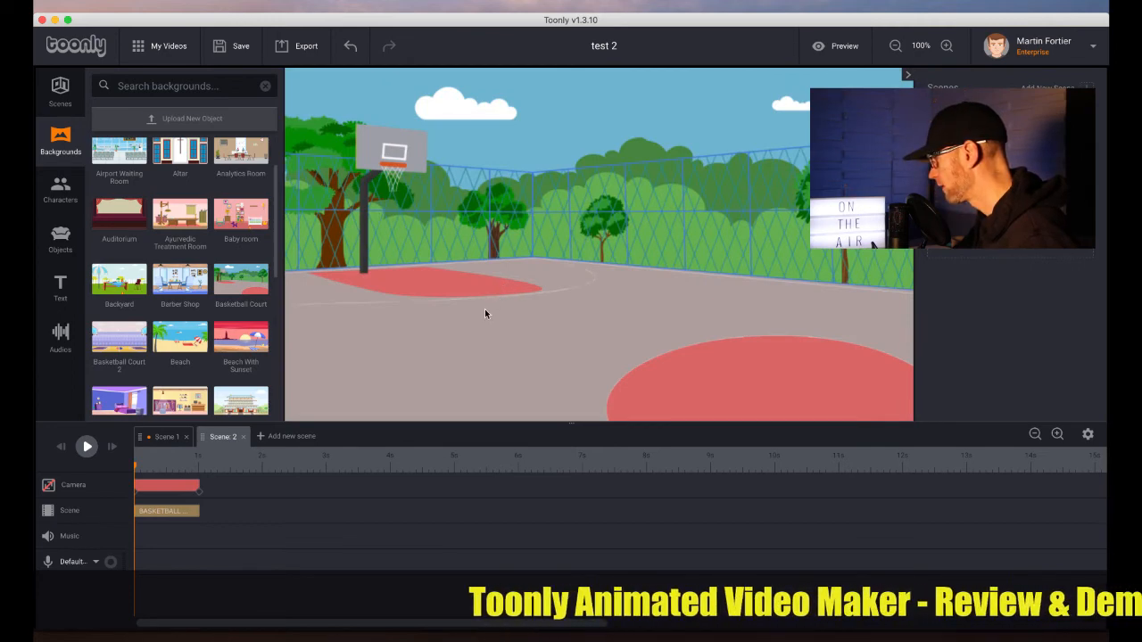
Browse the background library for other scene settings
scroll(218, 301, "down", 5)
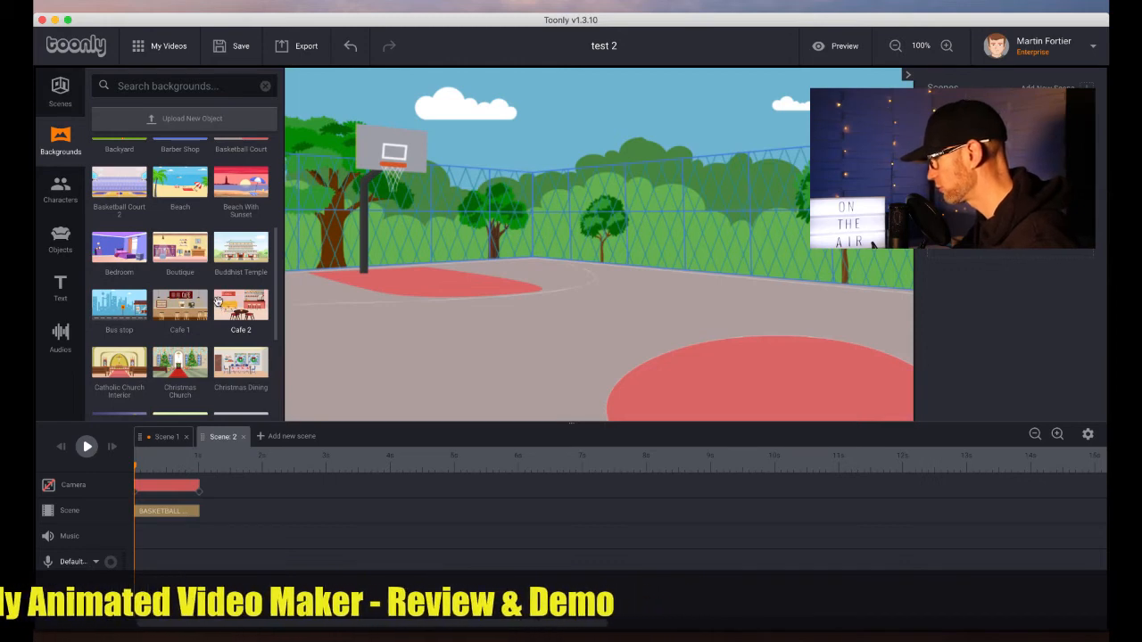
scroll(219, 305, "down", 3)
scroll(218, 303, "down", 2)
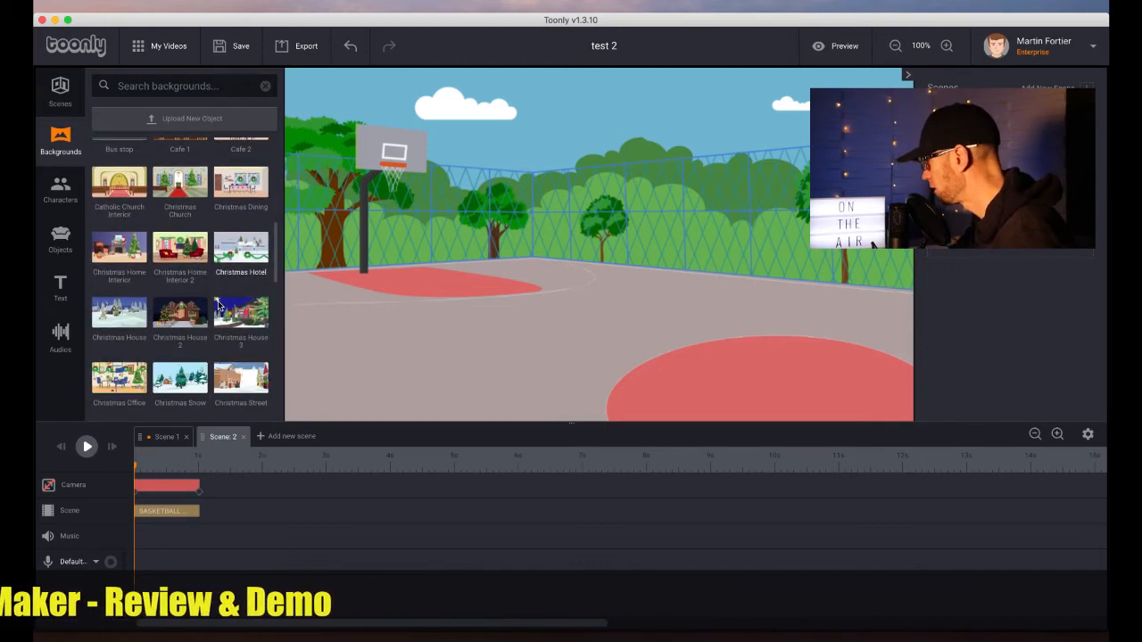
scroll(218, 302, "up", 3)
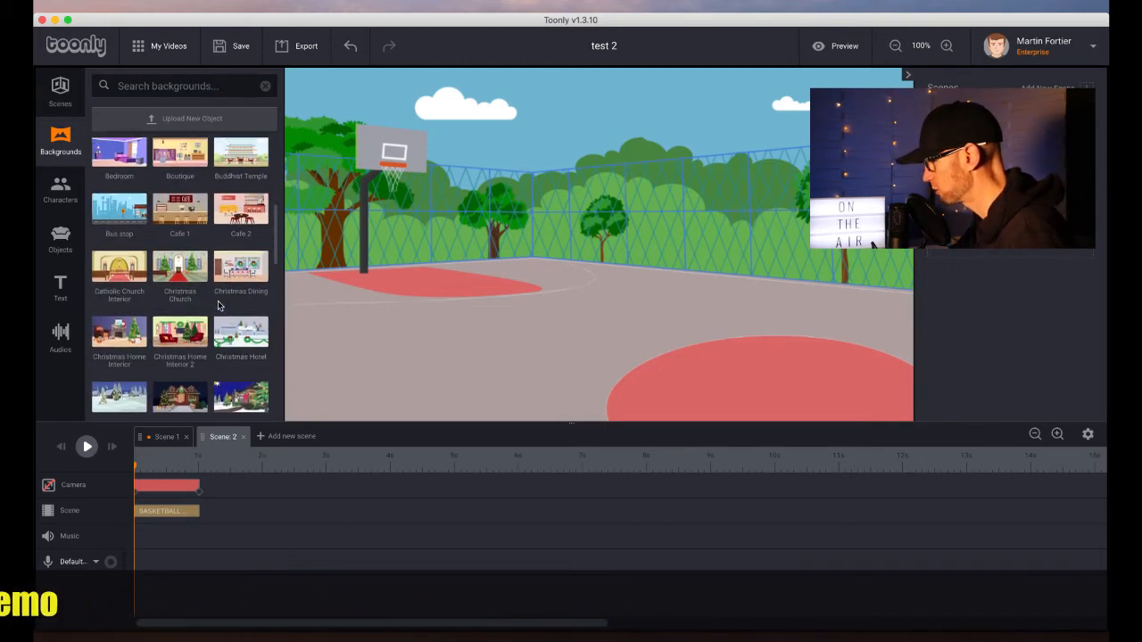
scroll(218, 304, "up", 2)
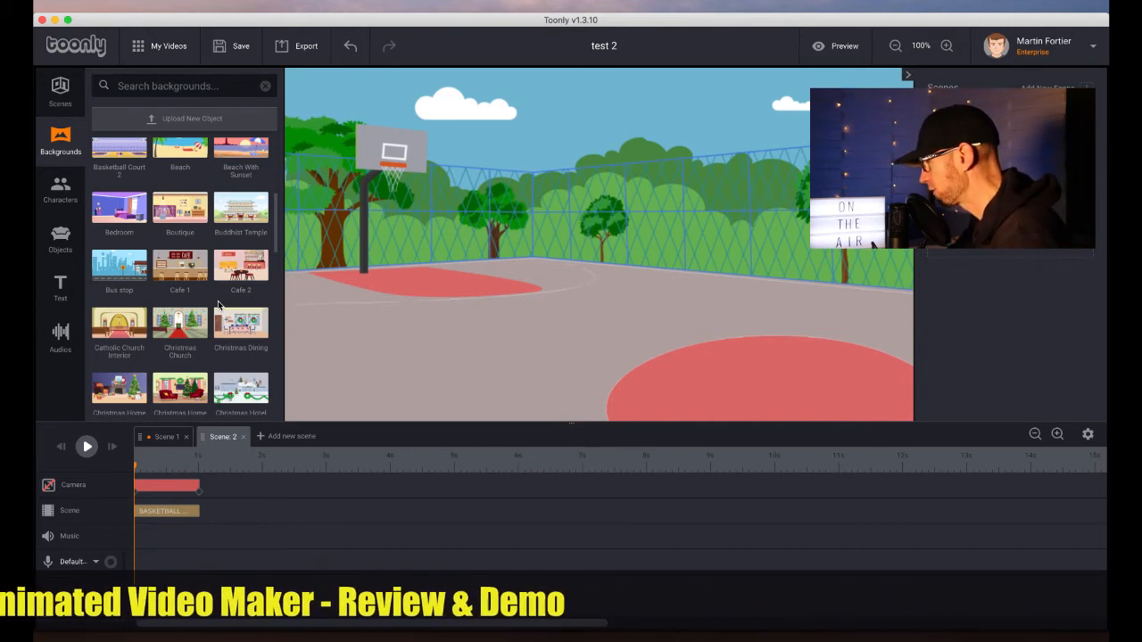
scroll(214, 288, "up", 4)
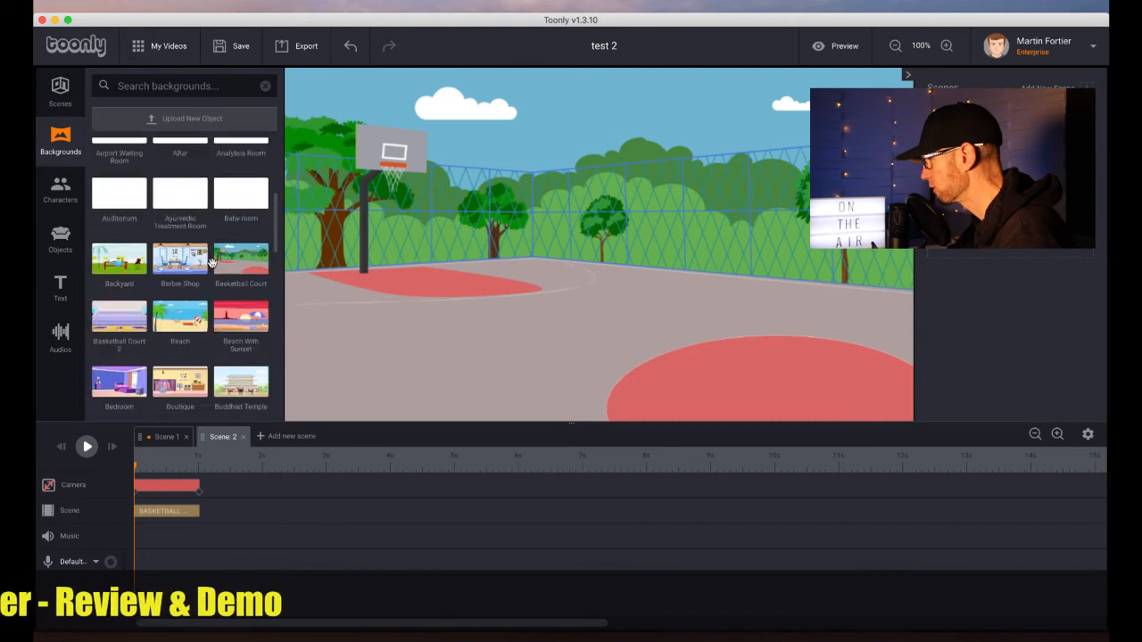